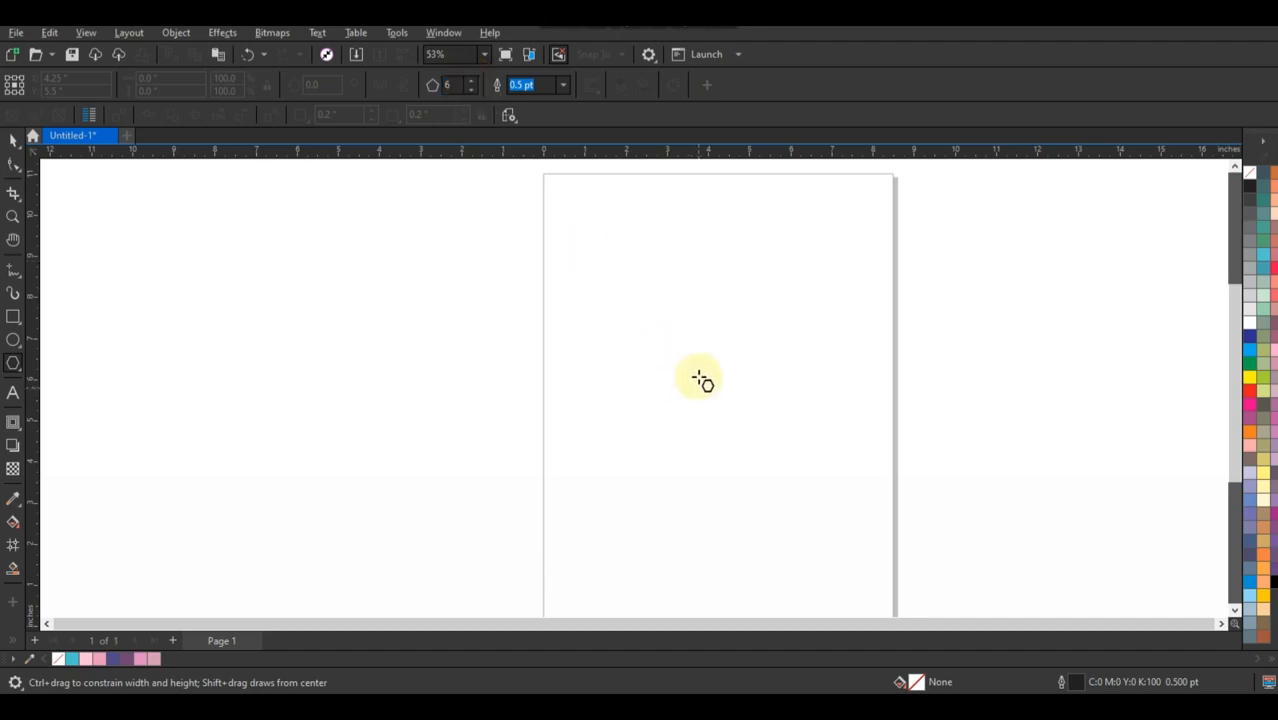
# Draw a regular hexagon on the page with a corner pointing up, about 4.4 in tall, and set its outline to 4 pt
pyautogui.moveTo(693, 348); pyautogui.dragTo(732, 430)
pyautogui.click(20, 138)
pyautogui.click(704, 373)
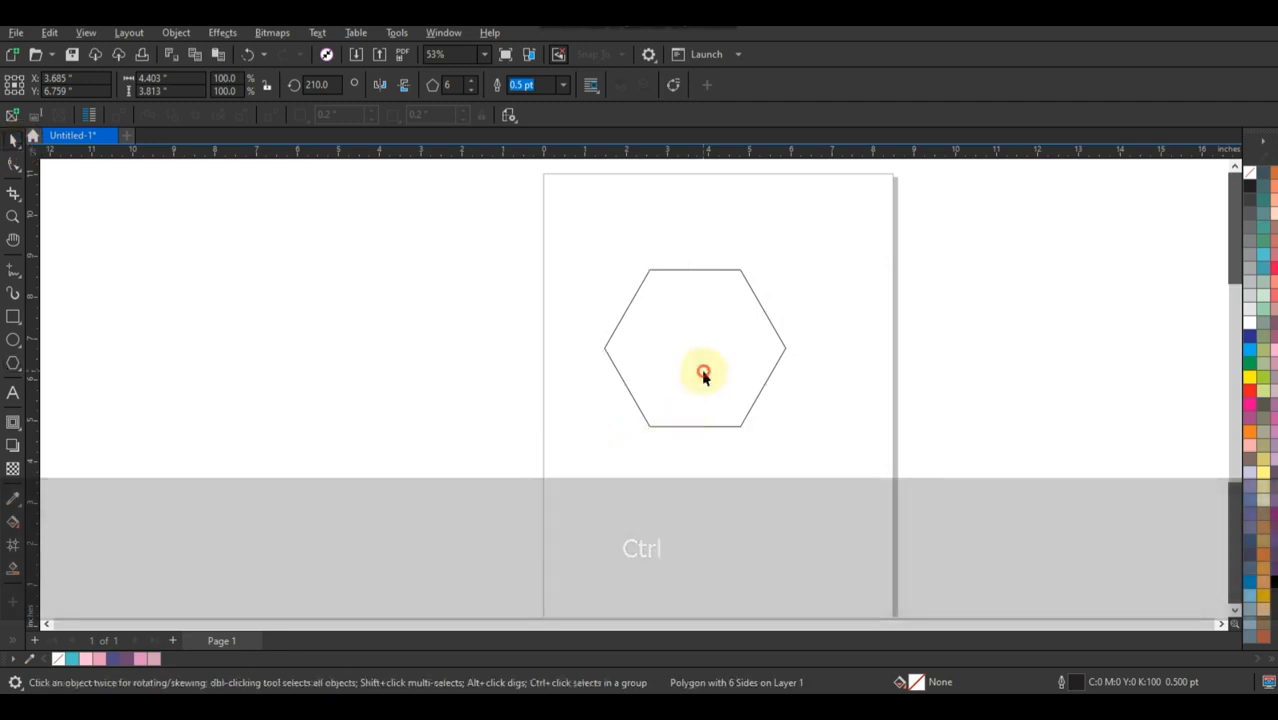
pyautogui.moveTo(799, 271); pyautogui.dragTo(787, 425)
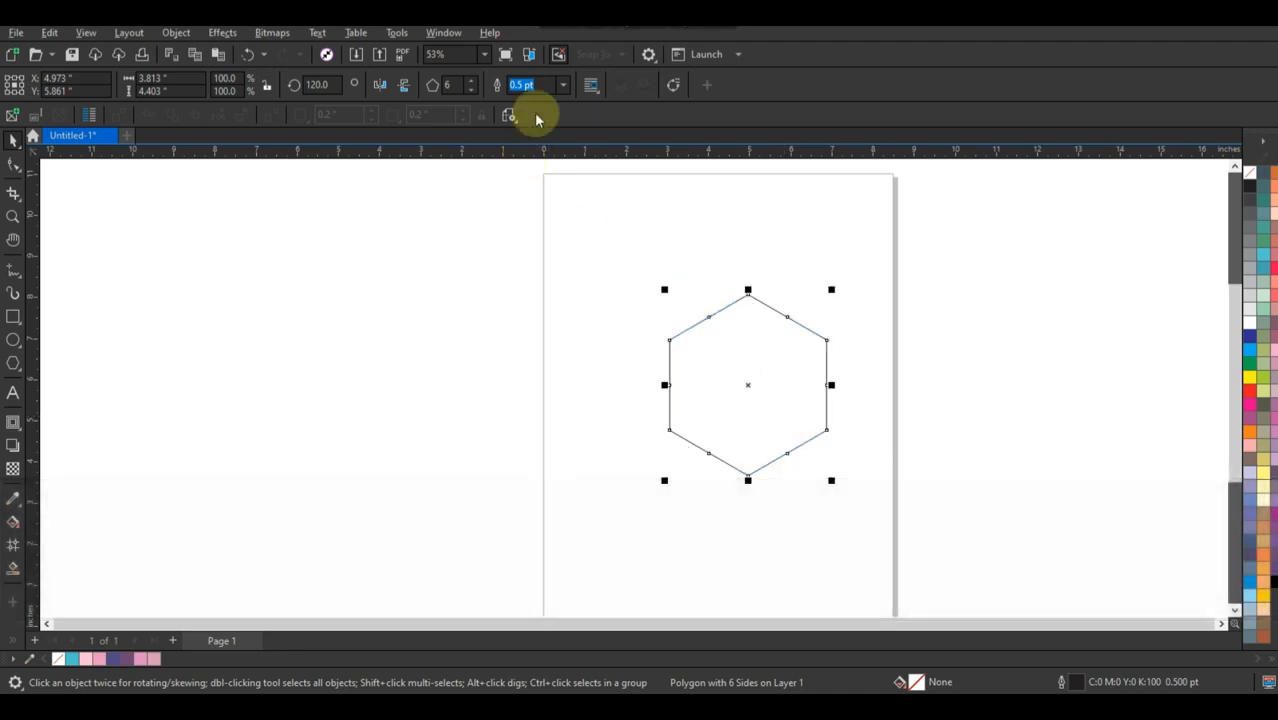
pyautogui.click(561, 86)
pyautogui.click(530, 194)
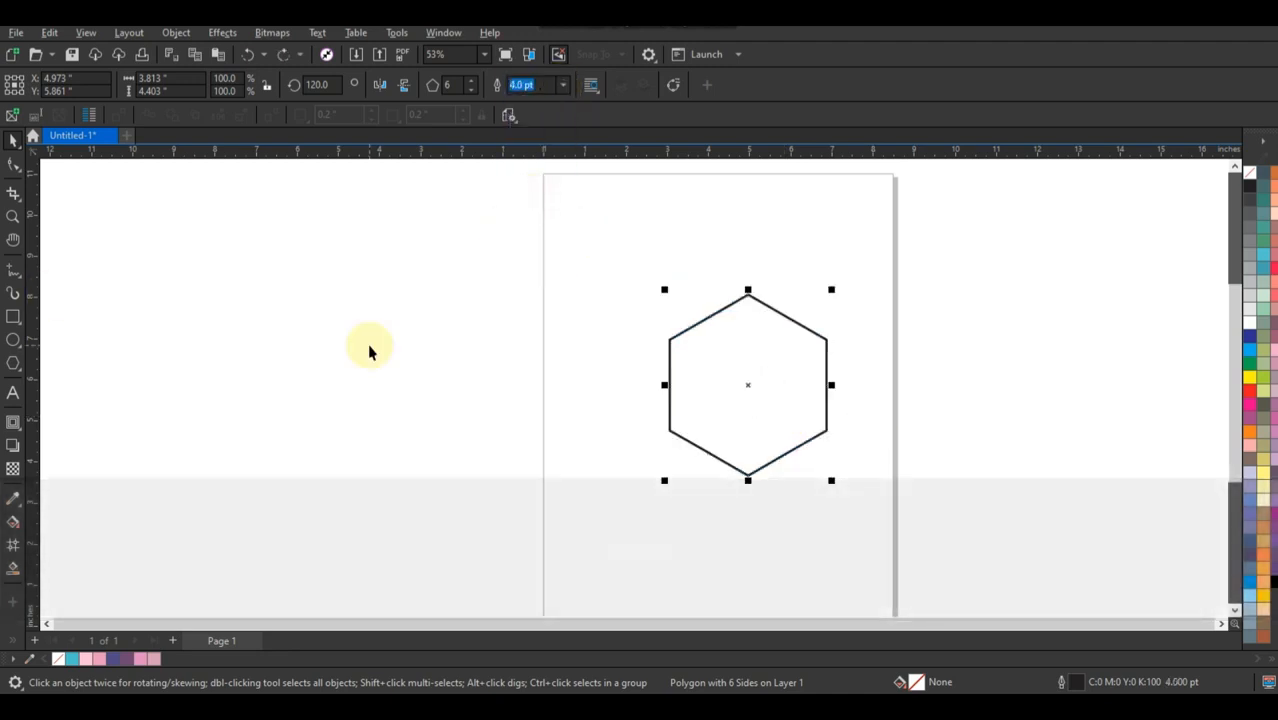
# Convert the hexagon to curves and move its lower nodes straight down, stretching it to about 6 in tall
pyautogui.press('ctrl')
pyautogui.press('F10')
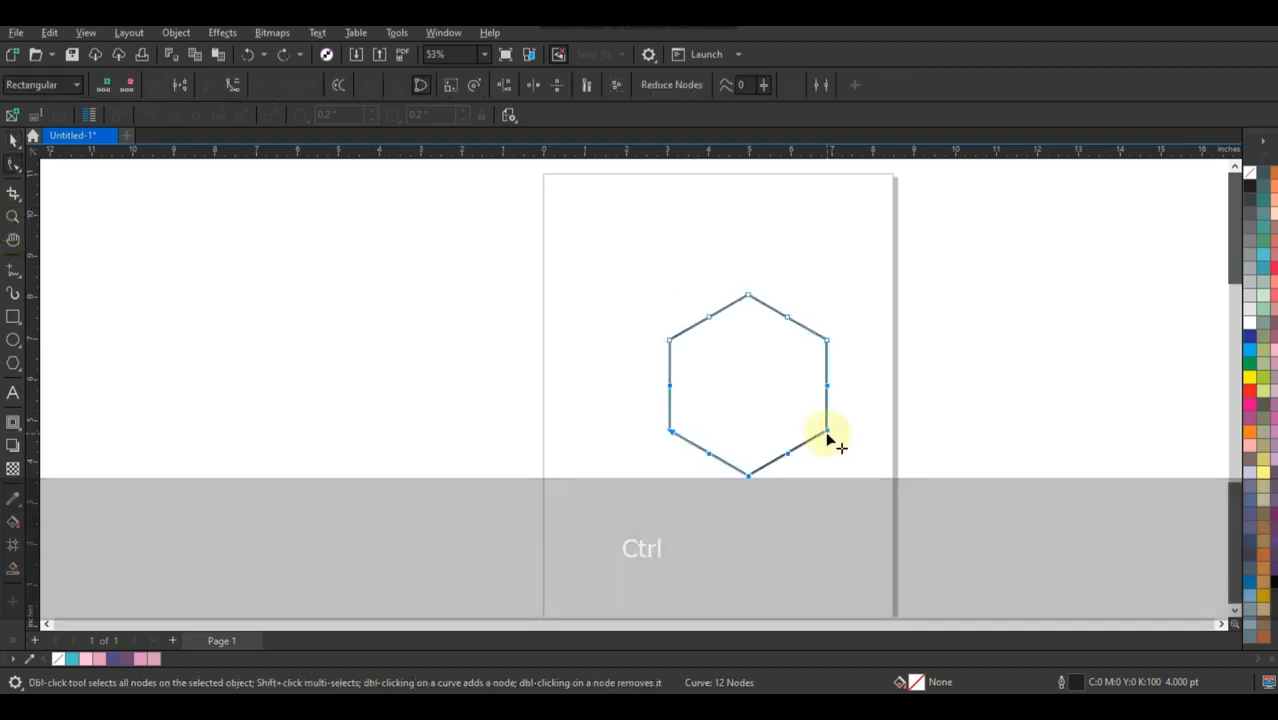
pyautogui.moveTo(827, 432); pyautogui.dragTo(828, 499)
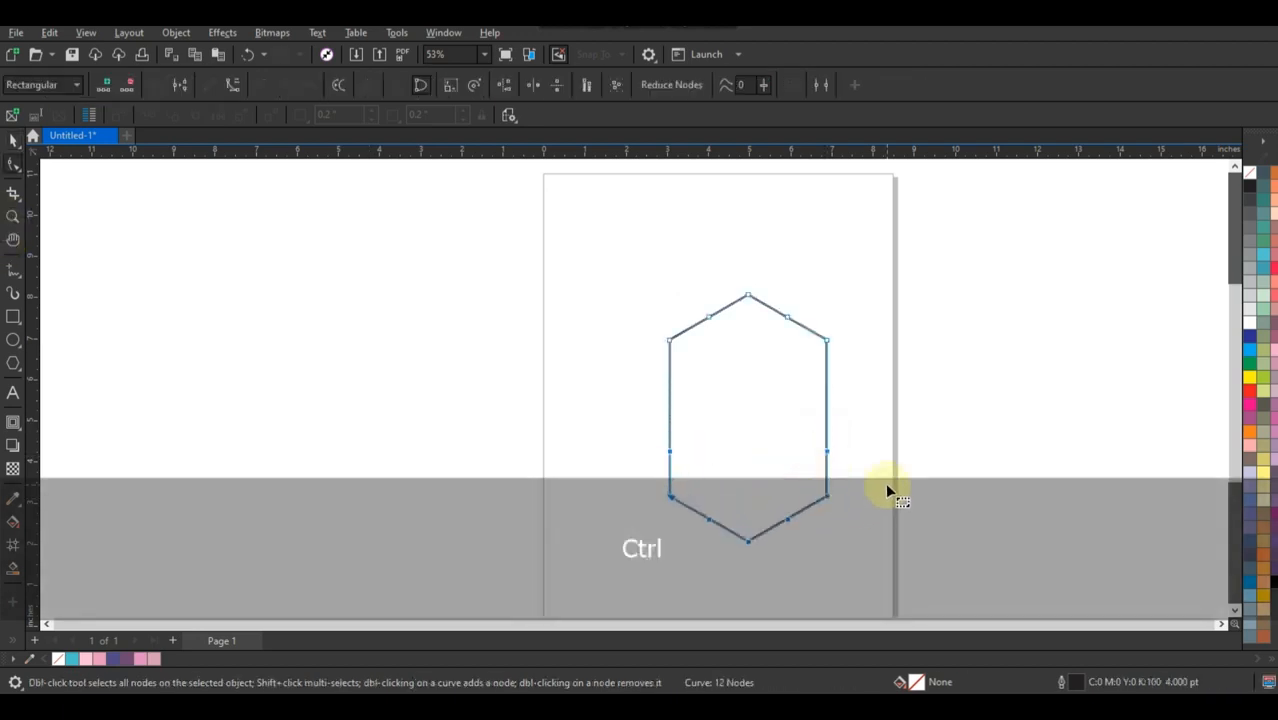
pyautogui.click(15, 140)
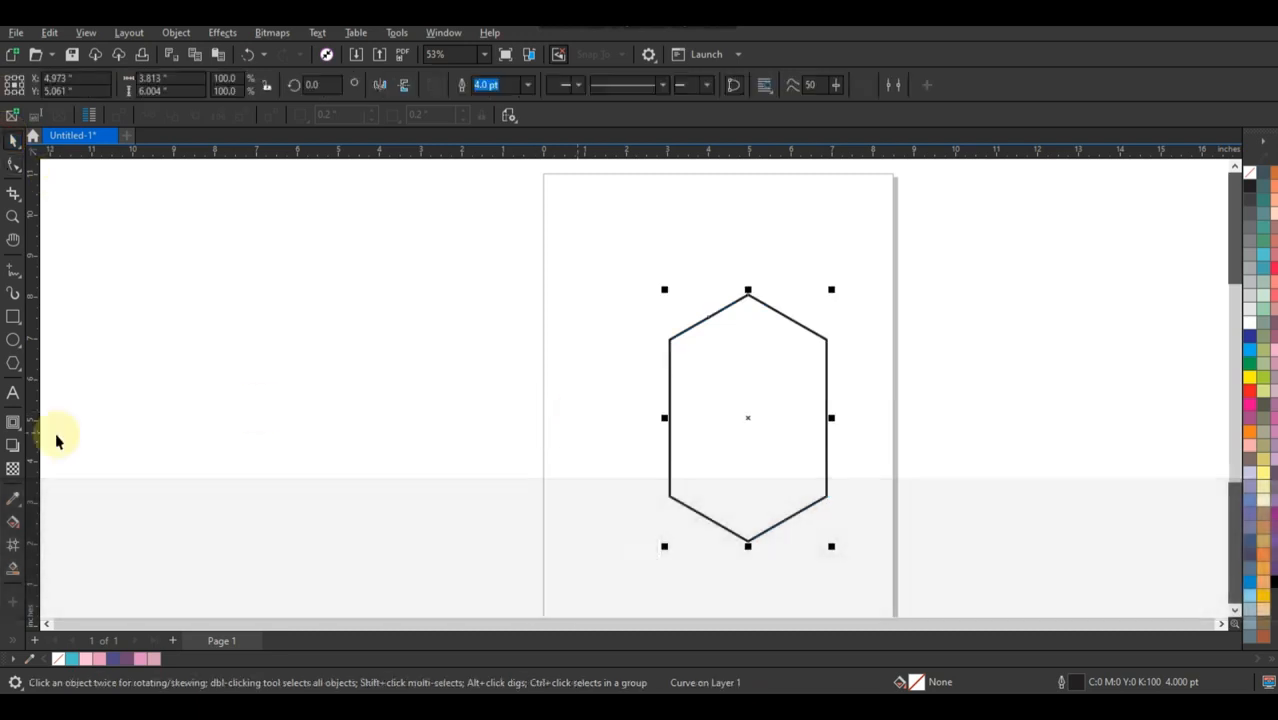
# Apply an inward contour to the stretched hexagon with 2 steps and an offset of about 0.82 in
pyautogui.click(14, 426)
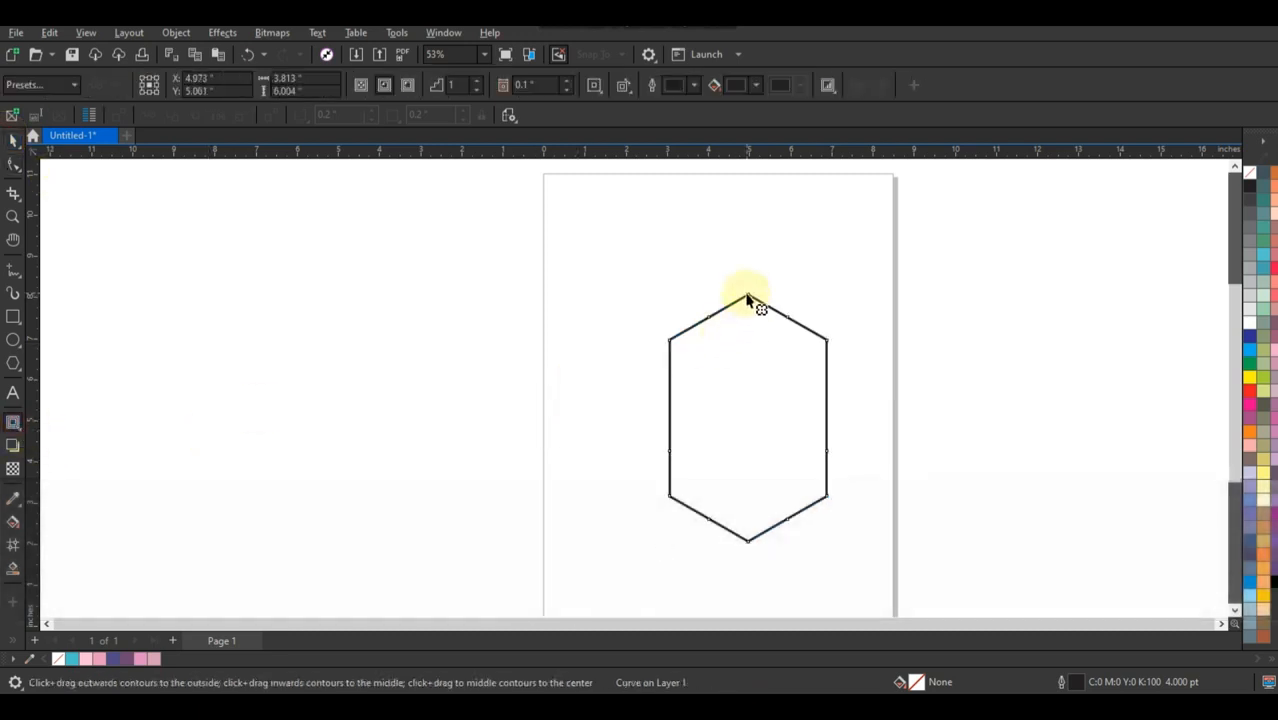
pyautogui.moveTo(748, 300); pyautogui.dragTo(748, 350)
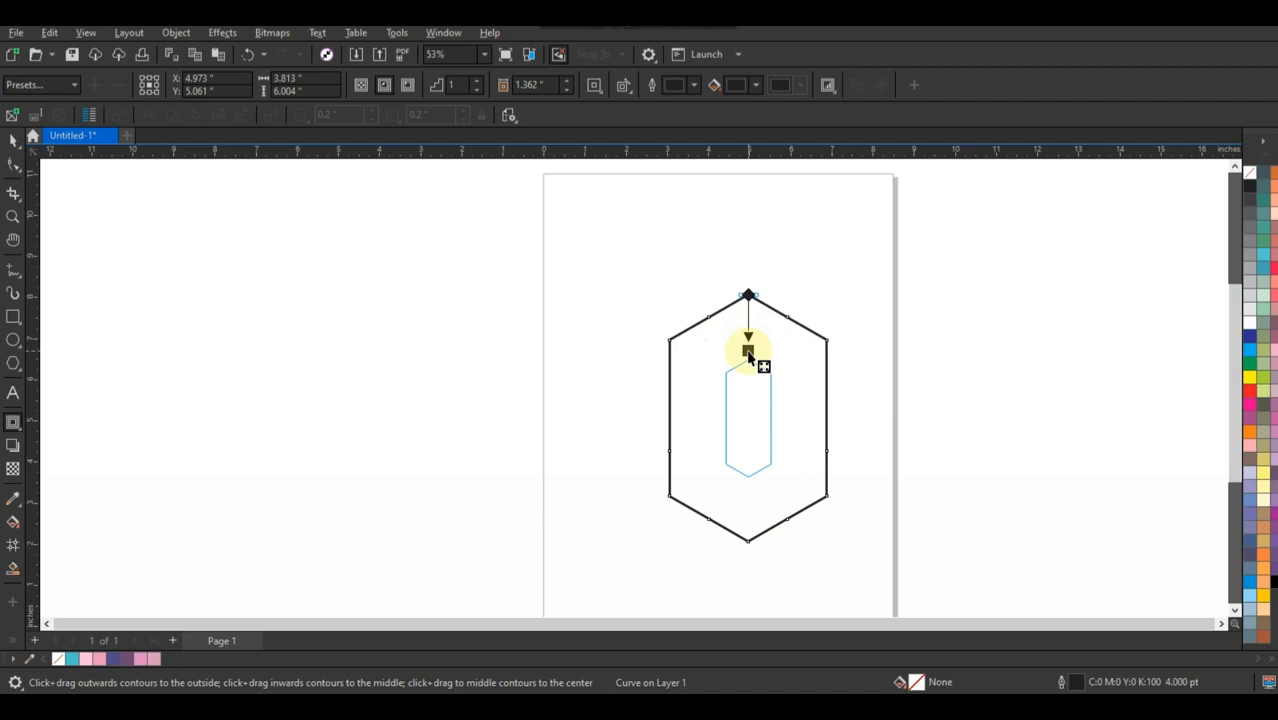
pyautogui.moveTo(748, 350); pyautogui.dragTo(748, 350)
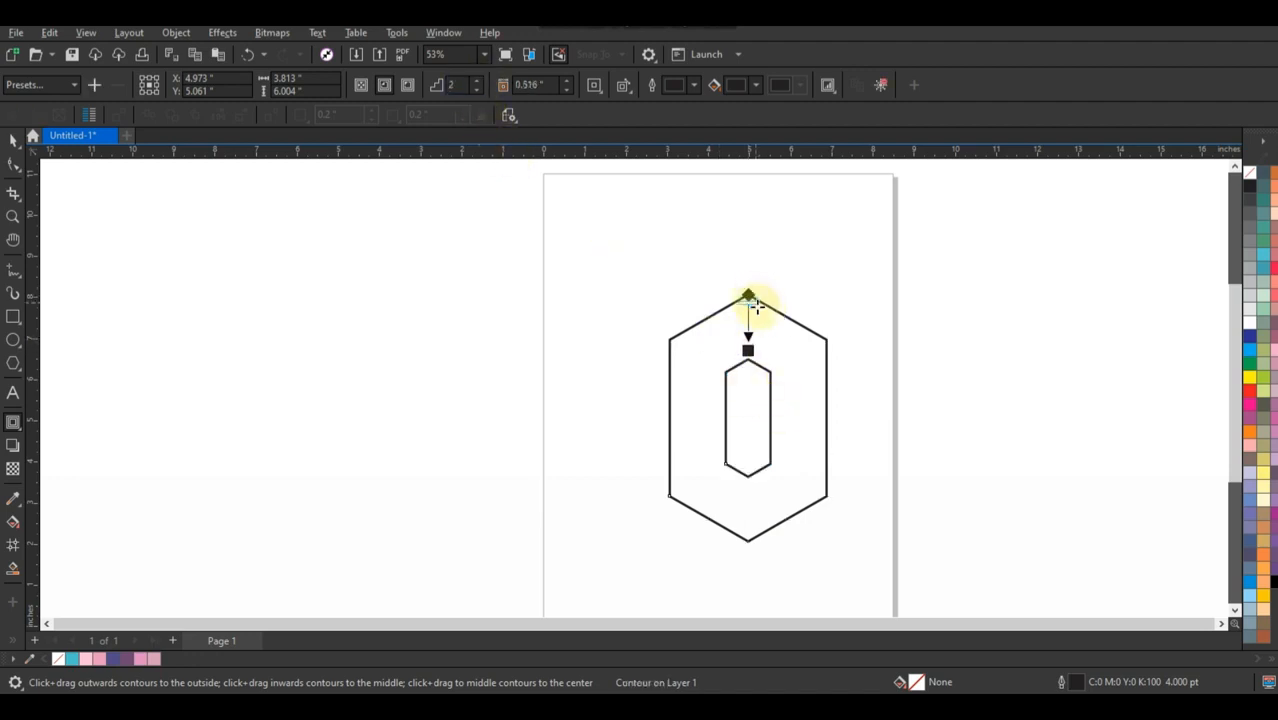
pyautogui.moveTo(757, 306); pyautogui.dragTo(758, 308)
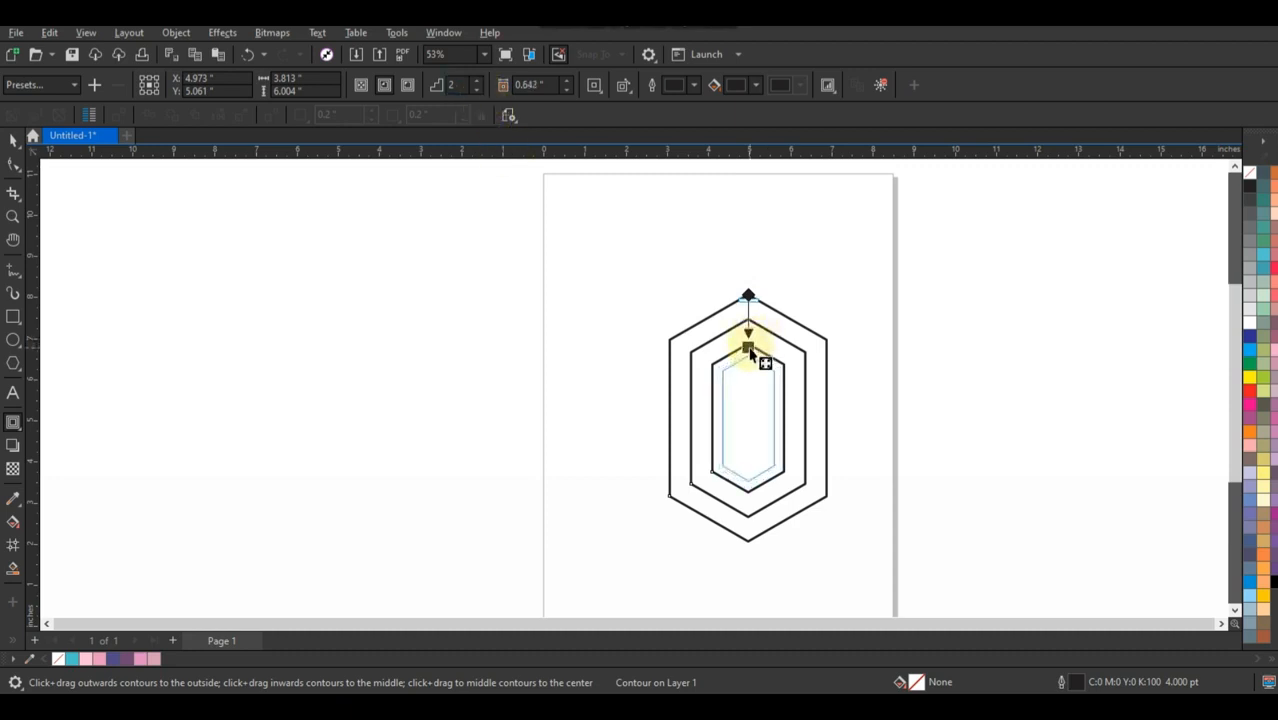
pyautogui.moveTo(753, 358); pyautogui.dragTo(749, 362)
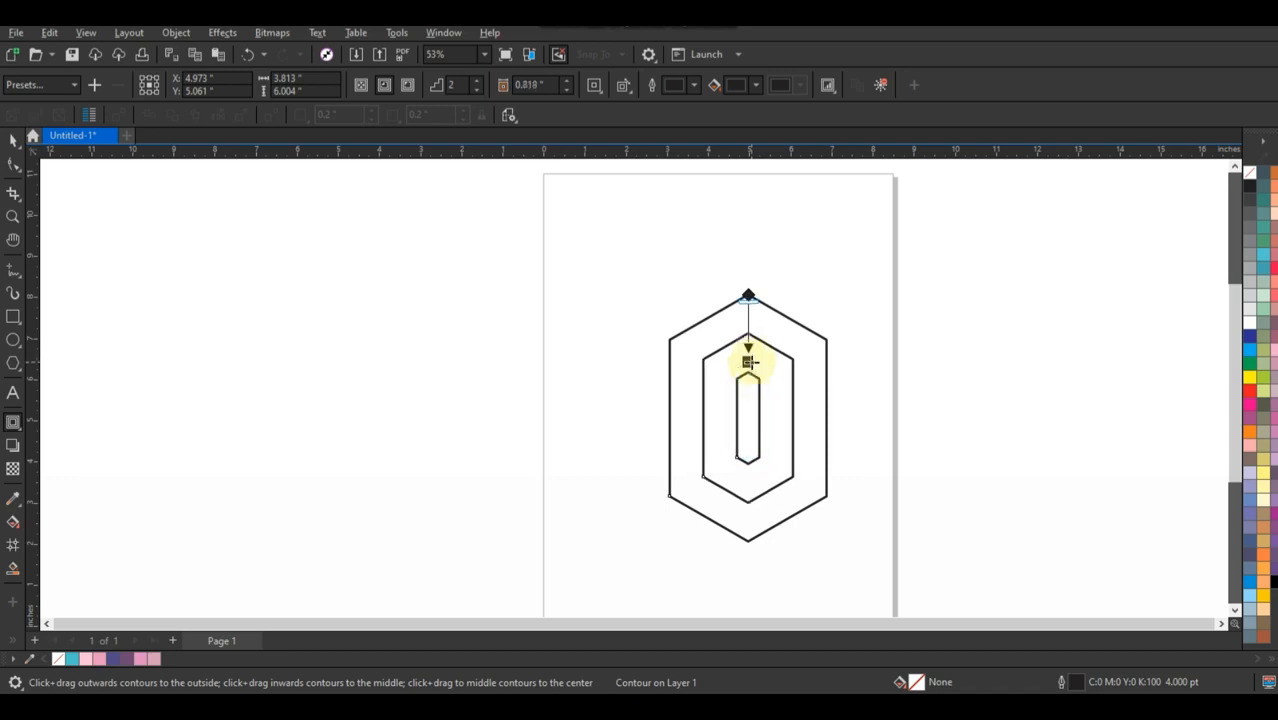
pyautogui.click(13, 140)
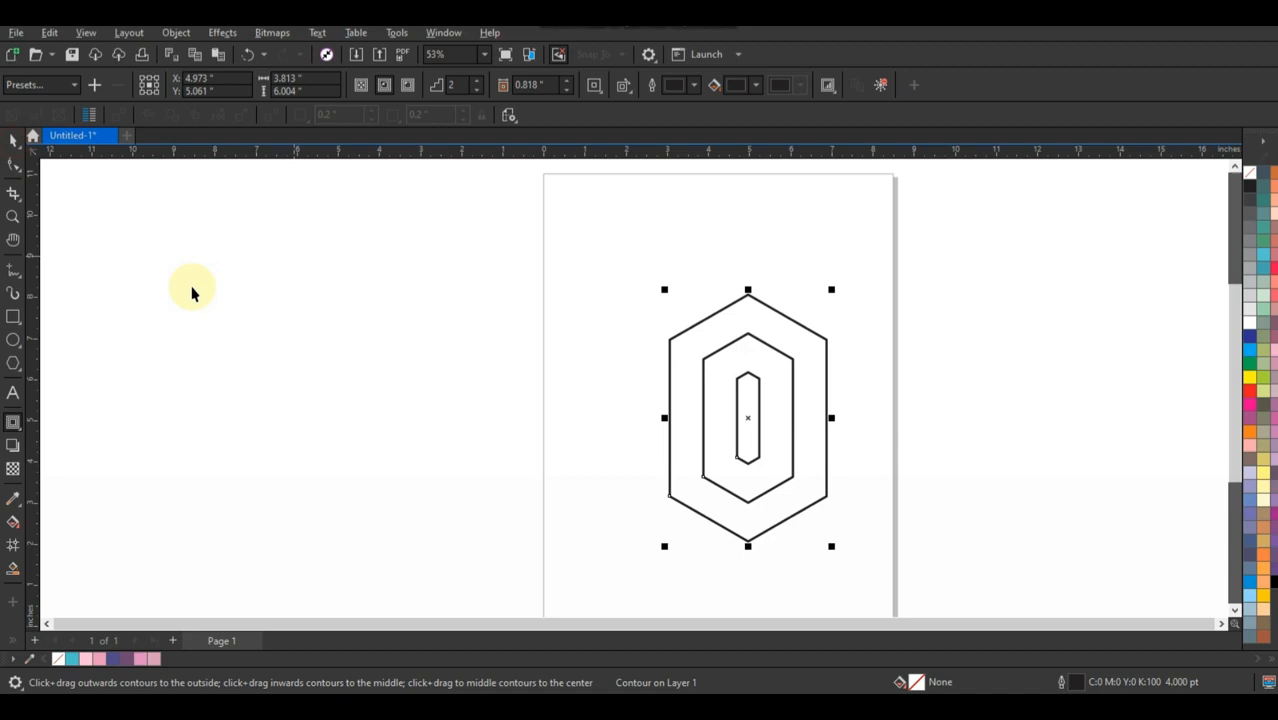
pyautogui.click(240, 326)
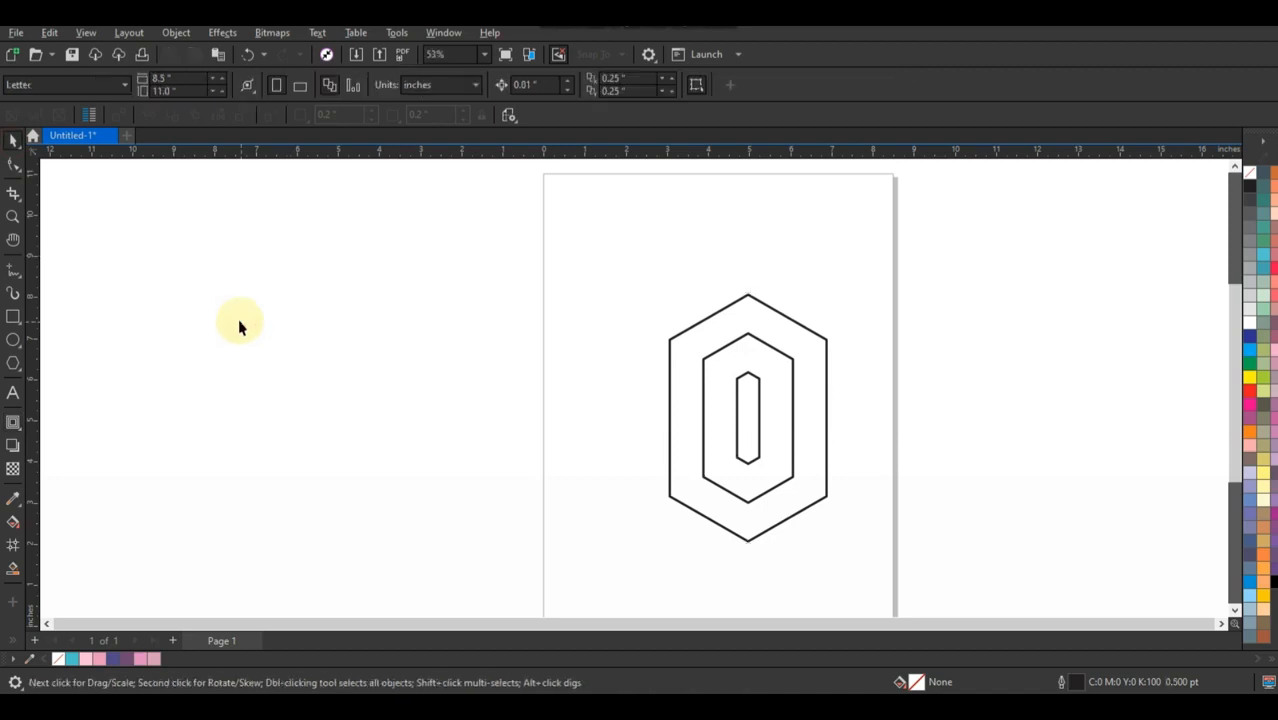
# Draw a second, smaller hexagon beside the page's upper part and rotate it to point upward, about 2 in tall
pyautogui.click(13, 316)
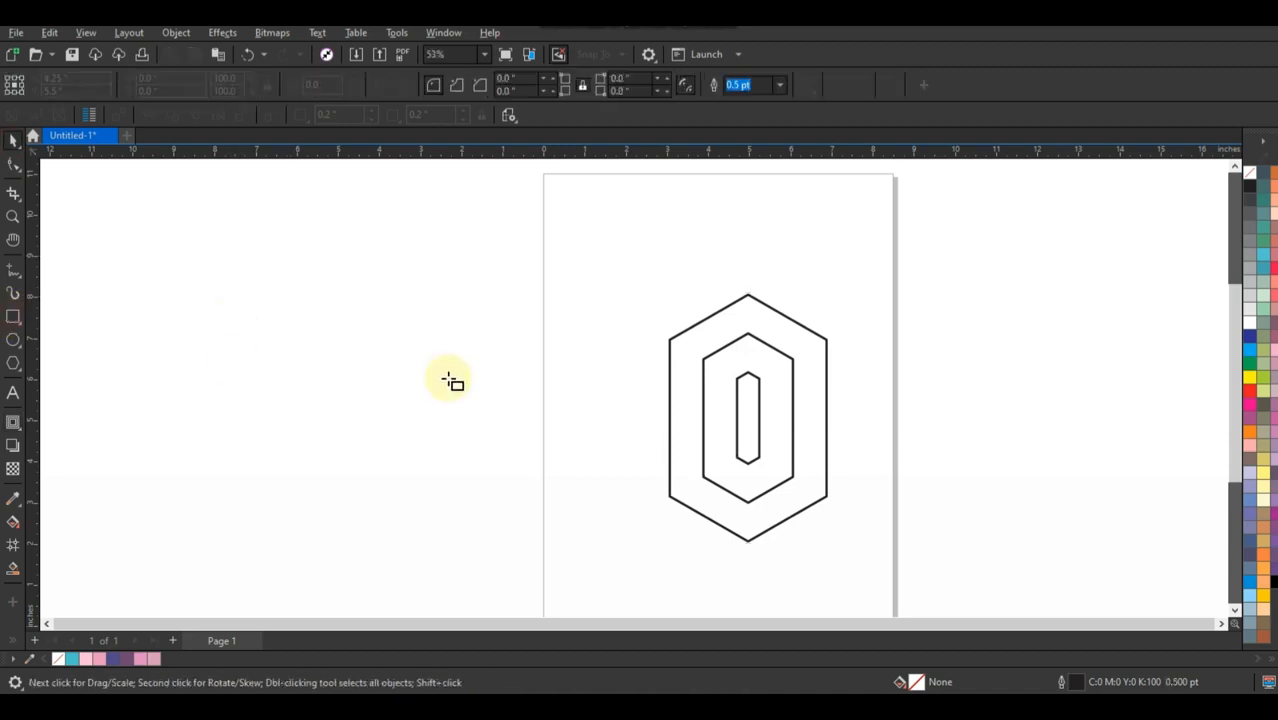
pyautogui.click(13, 363)
pyautogui.moveTo(515, 297); pyautogui.dragTo(538, 337)
pyautogui.click(13, 138)
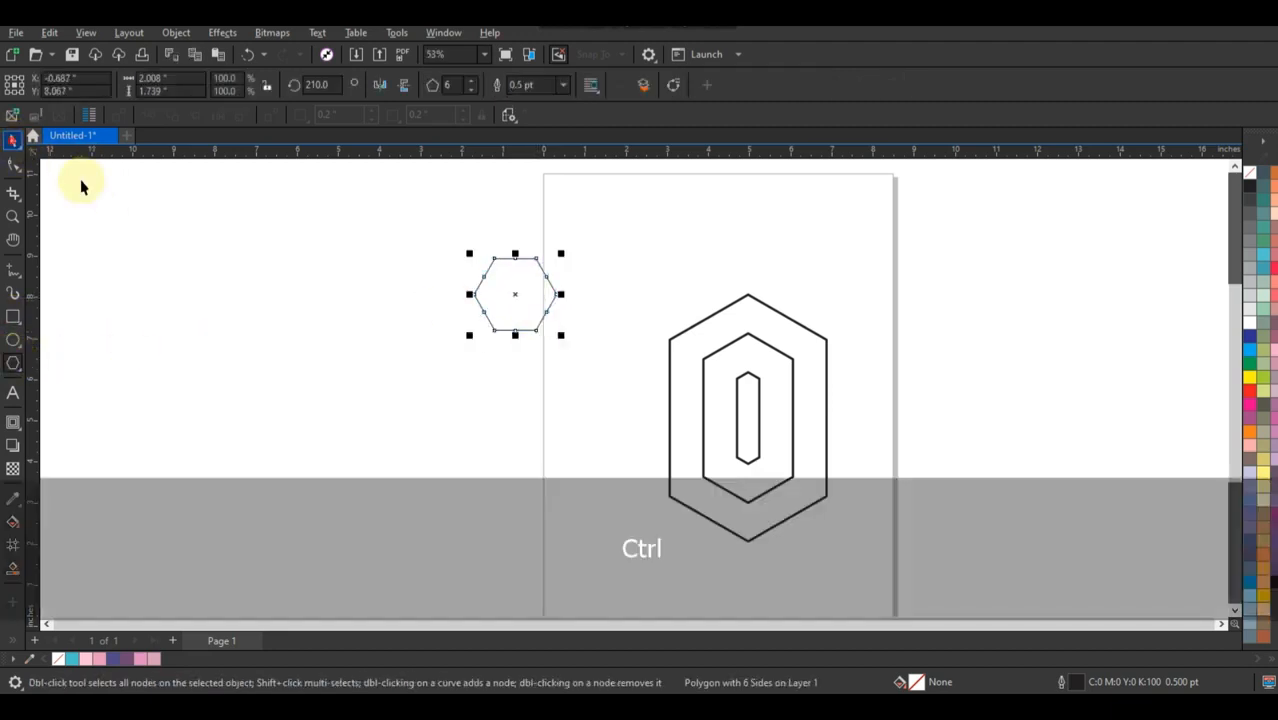
pyautogui.click(513, 290)
pyautogui.moveTo(560, 254); pyautogui.dragTo(537, 324)
pyautogui.click(448, 344)
# Set the small hexagon's outline to 4 pt and move it onto the page, above and left of the contoured shape
pyautogui.click(495, 302)
pyautogui.click(545, 85)
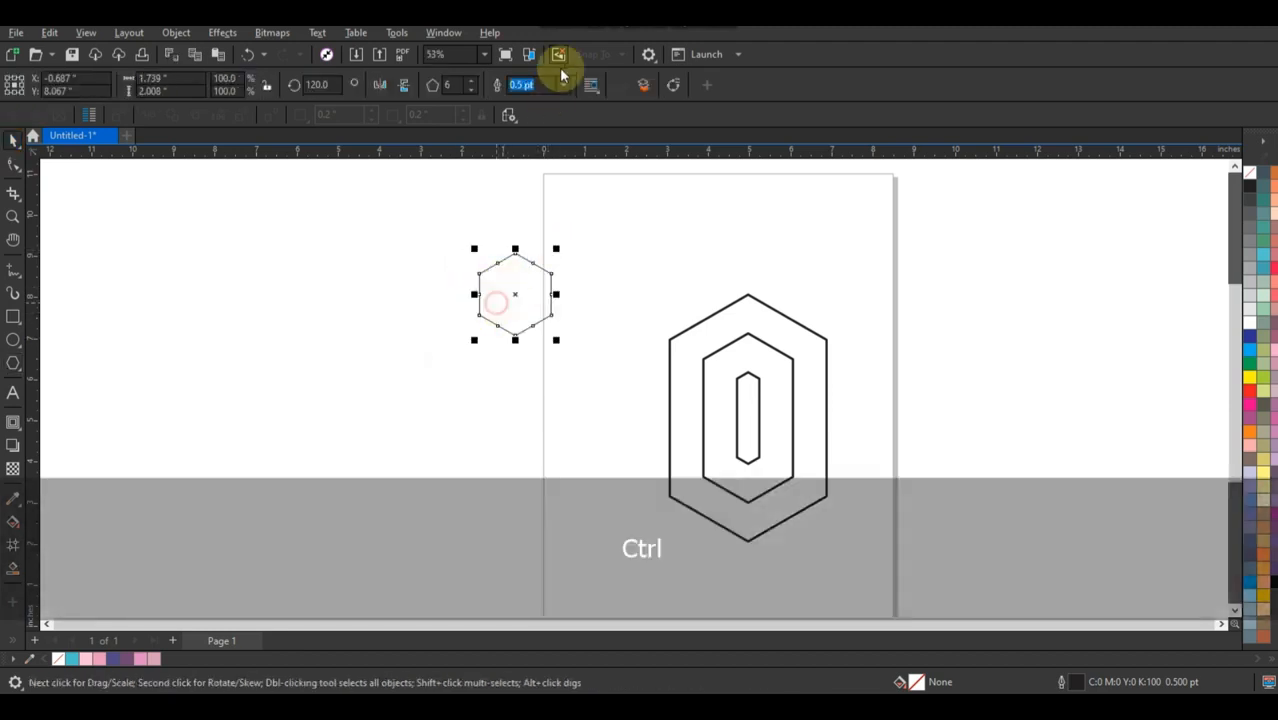
pyautogui.click(562, 87)
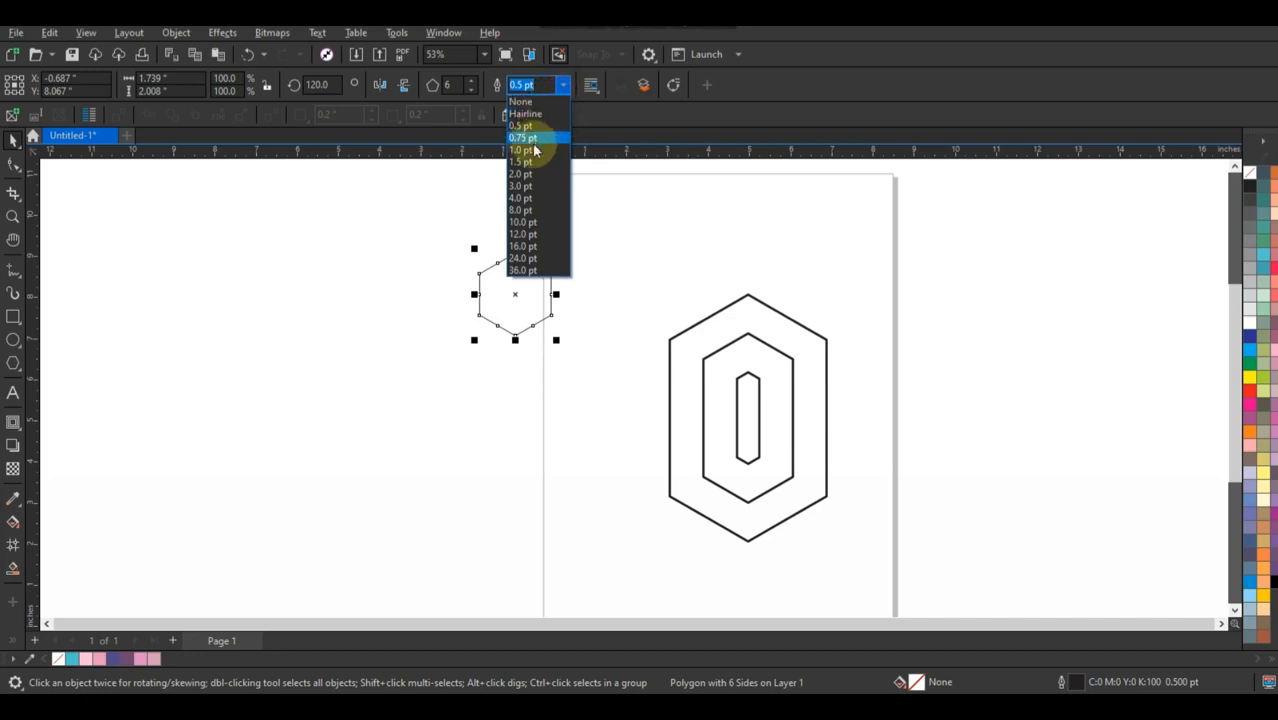
pyautogui.click(523, 250)
pyautogui.click(564, 88)
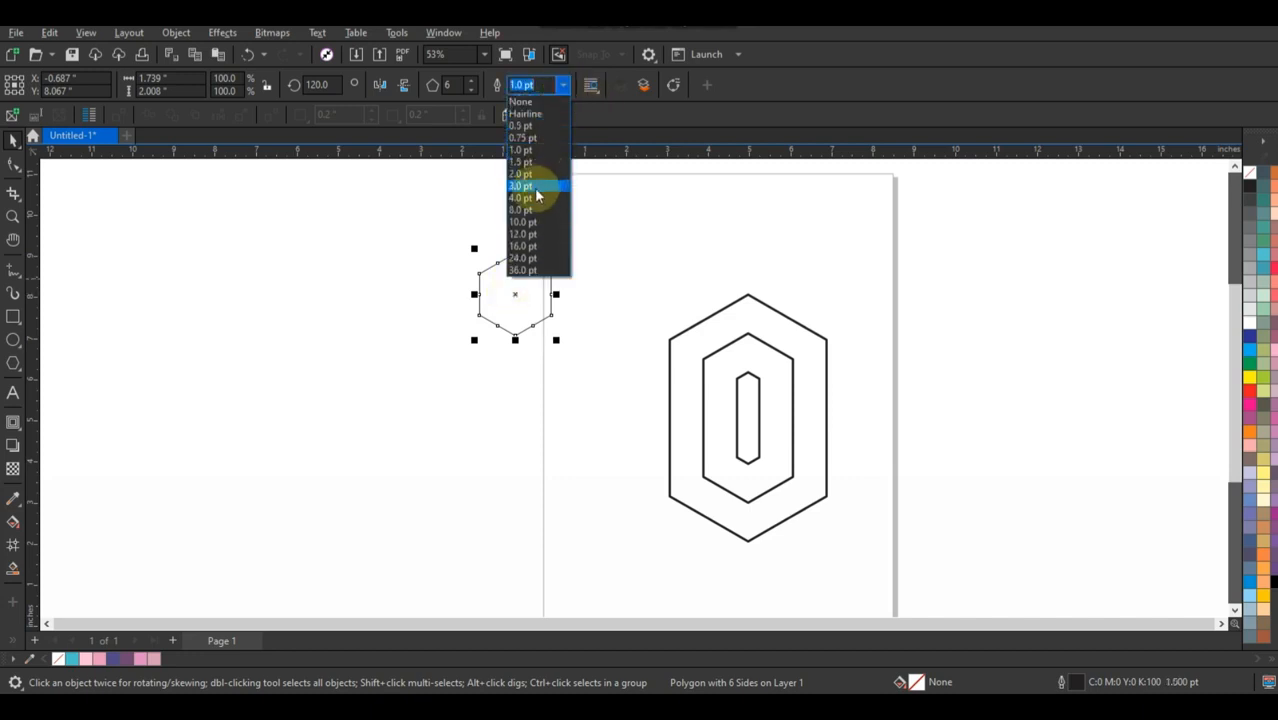
pyautogui.click(534, 198)
pyautogui.moveTo(509, 298); pyautogui.dragTo(668, 228)
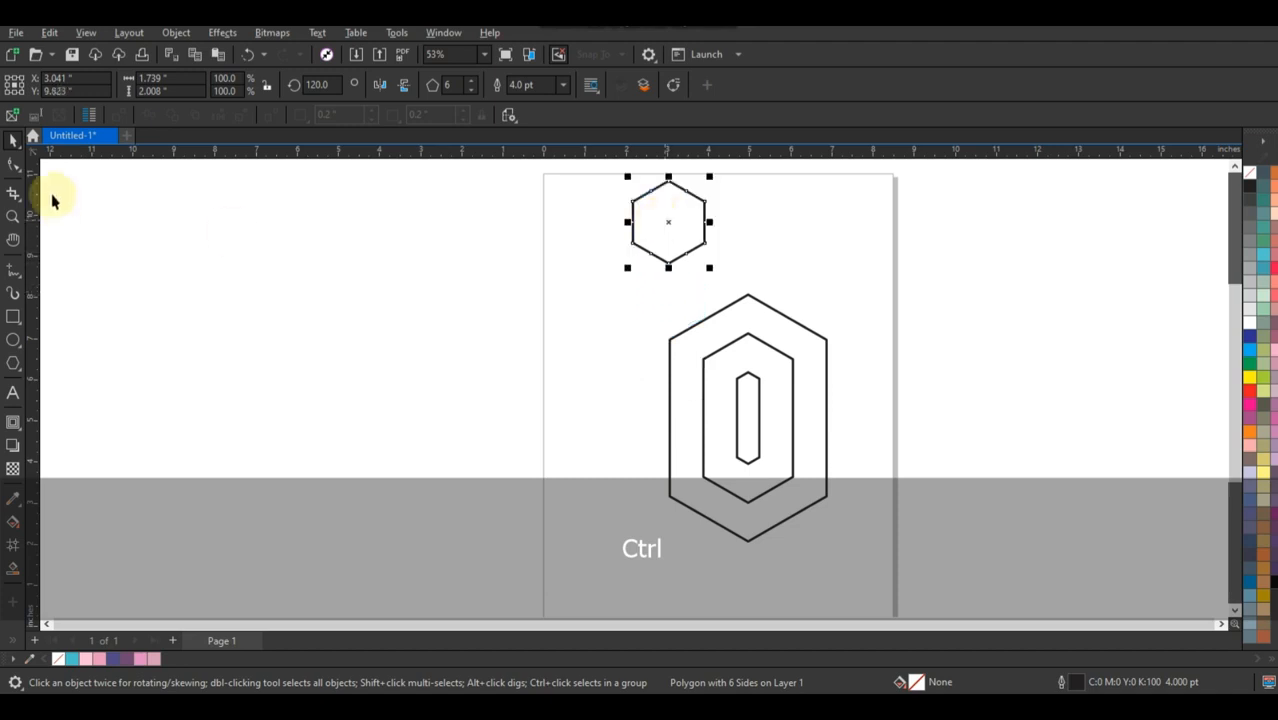
# Convert the small hexagon to curves, stretch it downward to about 8.7 in tall, and nudge it slightly left
pyautogui.click(13, 163)
pyautogui.hotkey('ctrl', 'q')
pyautogui.moveTo(700, 288); pyautogui.dragTo(684, 530)
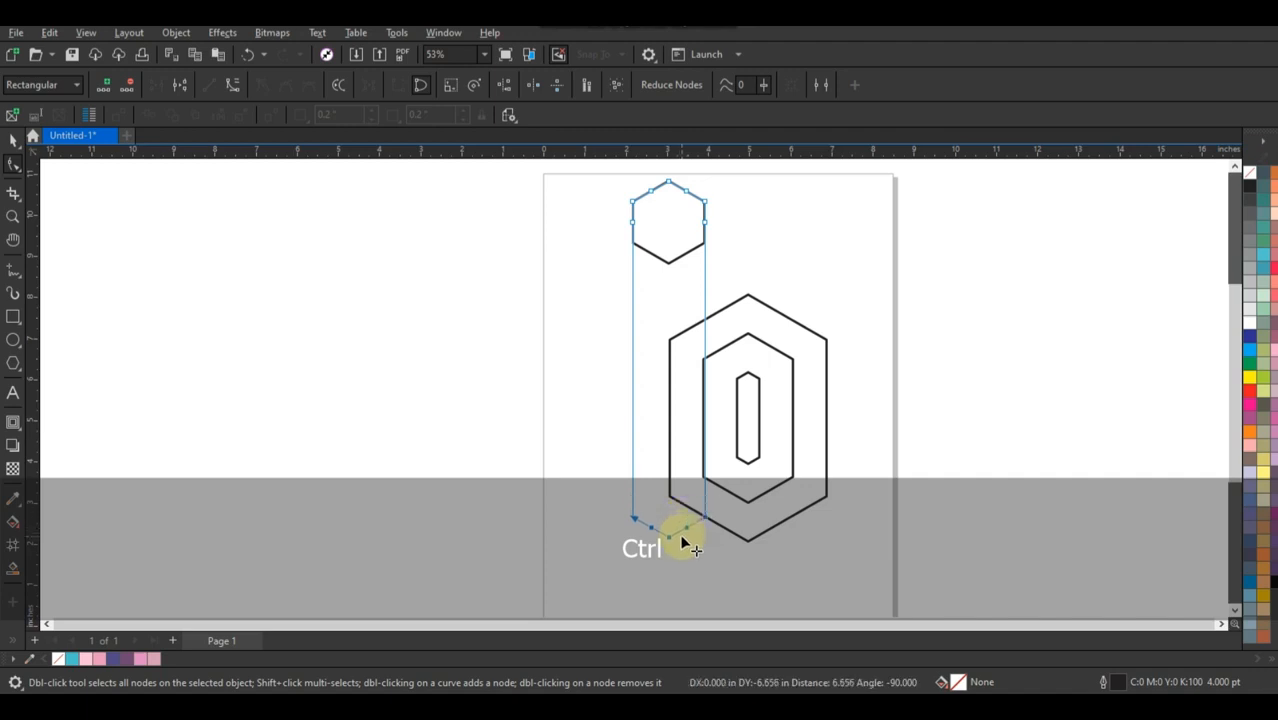
pyautogui.moveTo(684, 542); pyautogui.dragTo(684, 542)
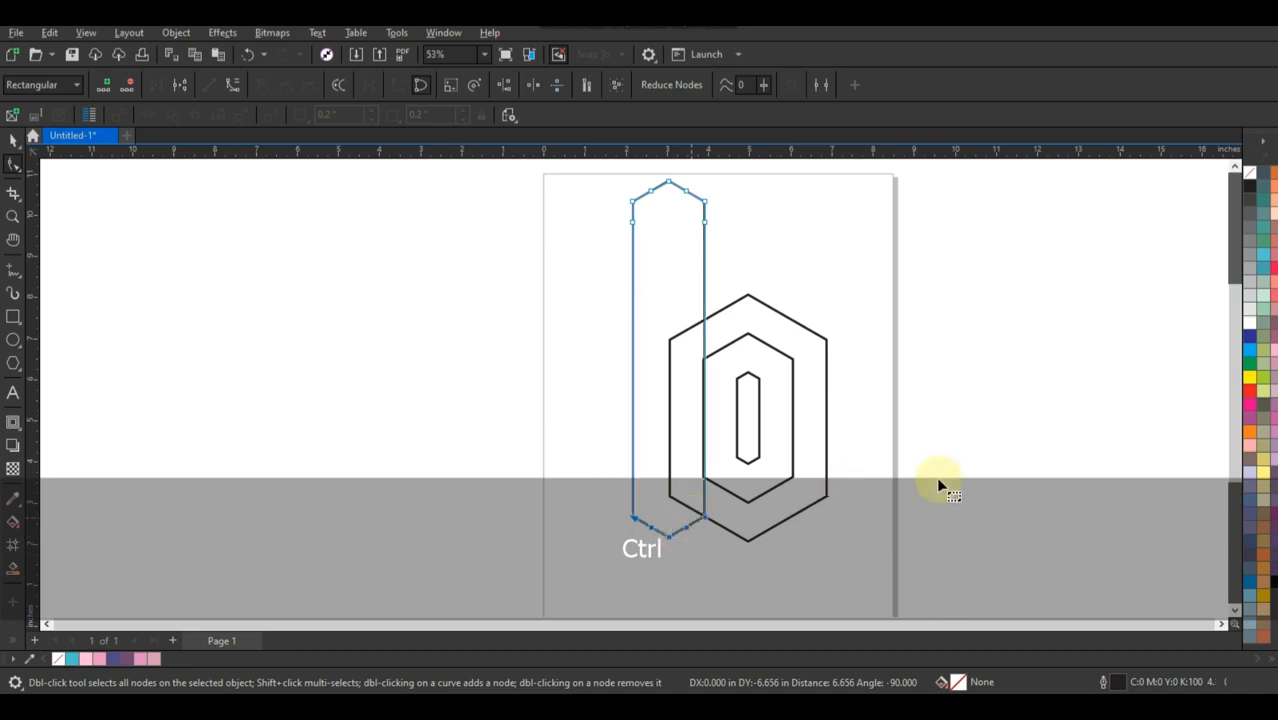
pyautogui.click(11, 141)
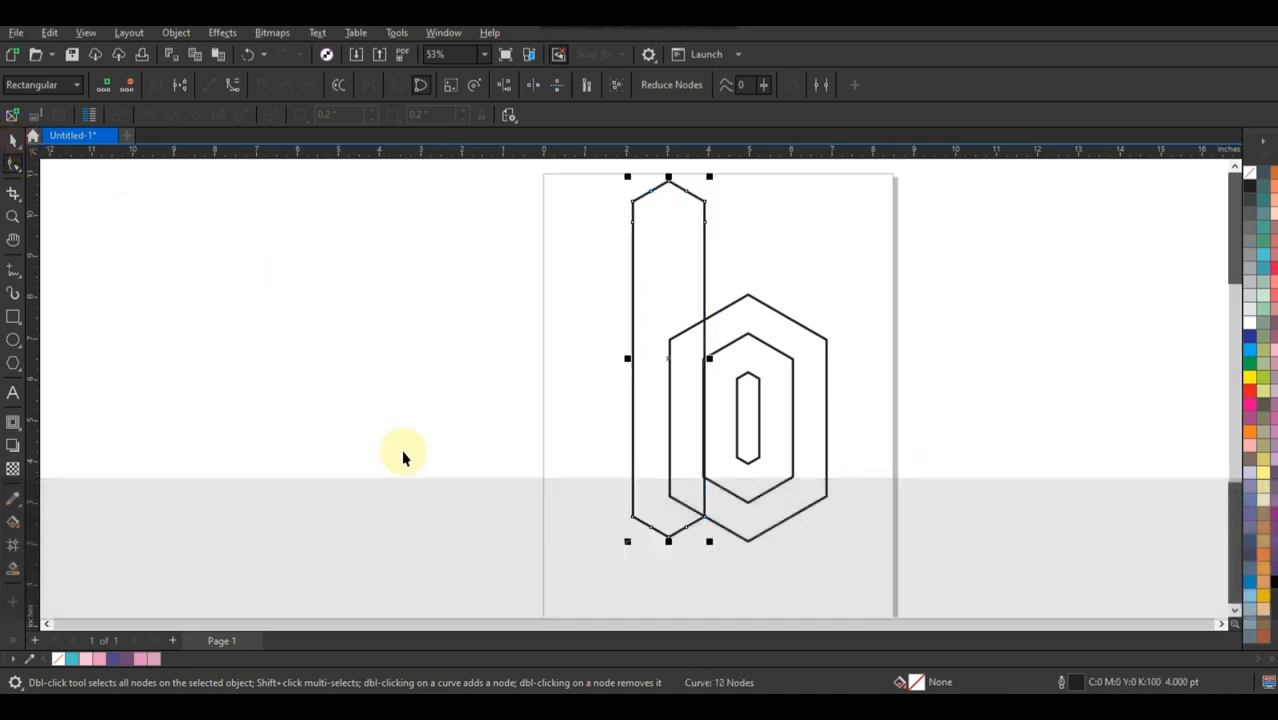
pyautogui.click(390, 465)
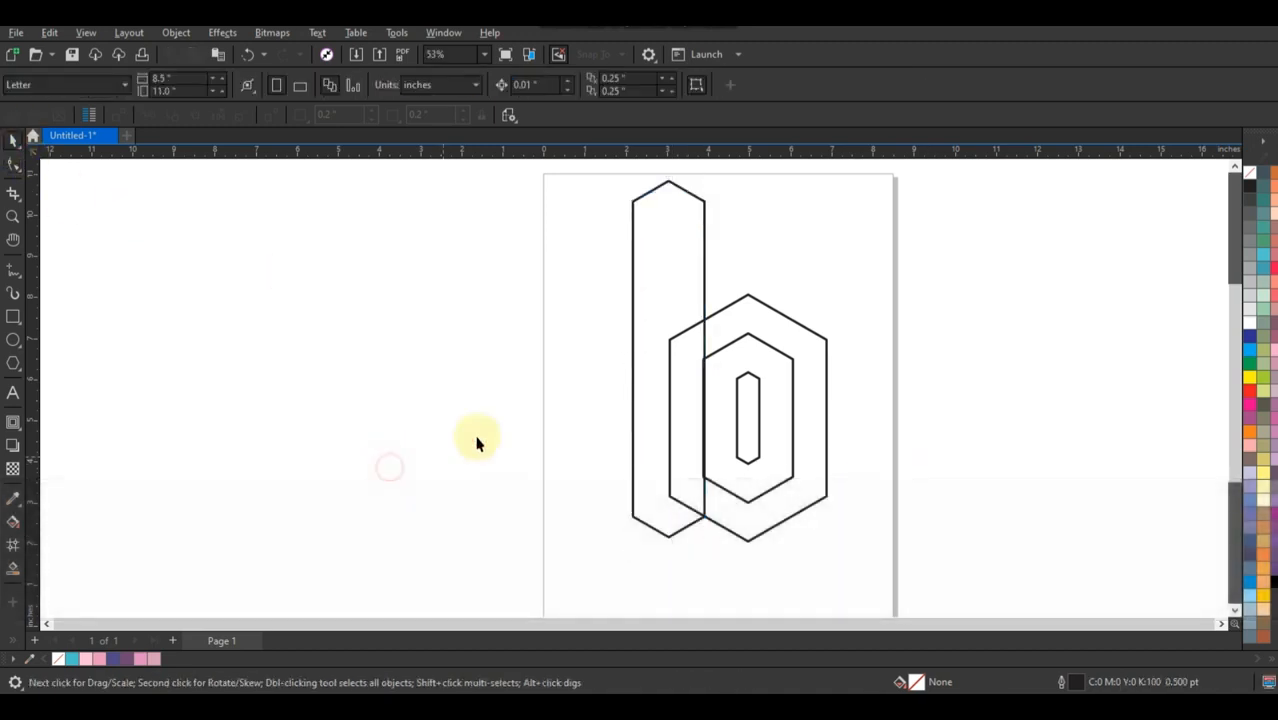
pyautogui.click(644, 465)
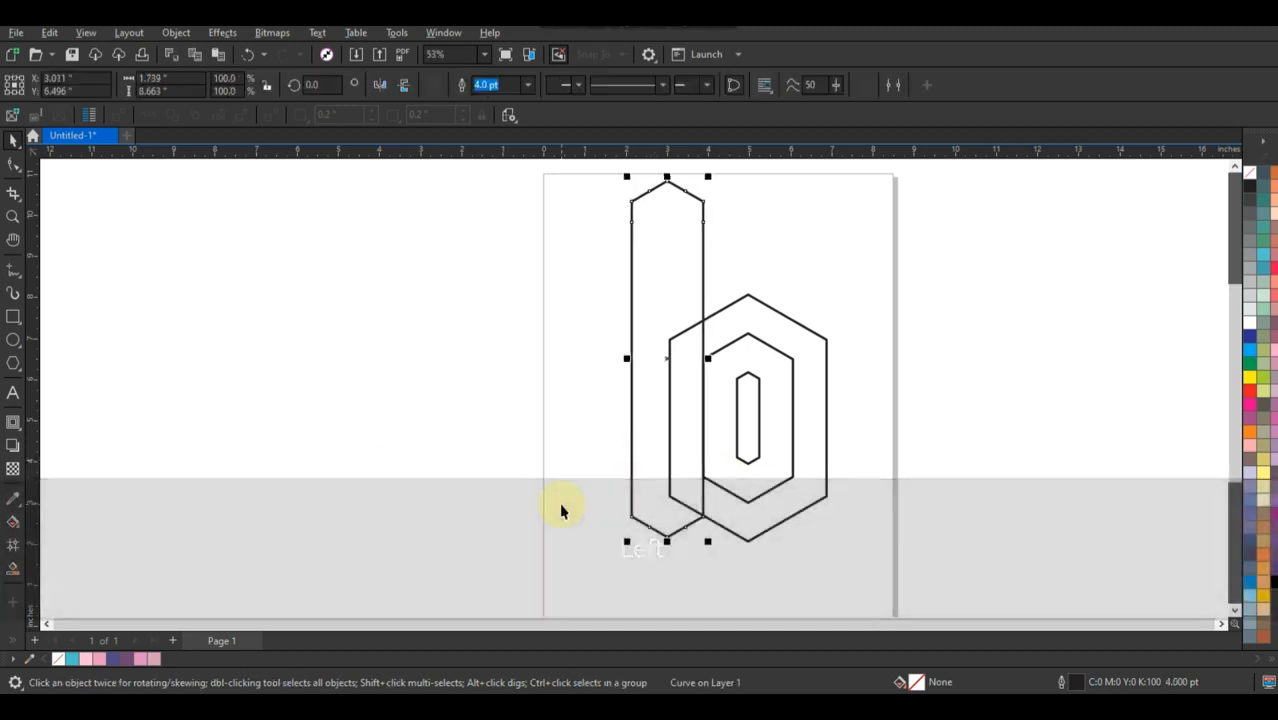
pyautogui.click(550, 384)
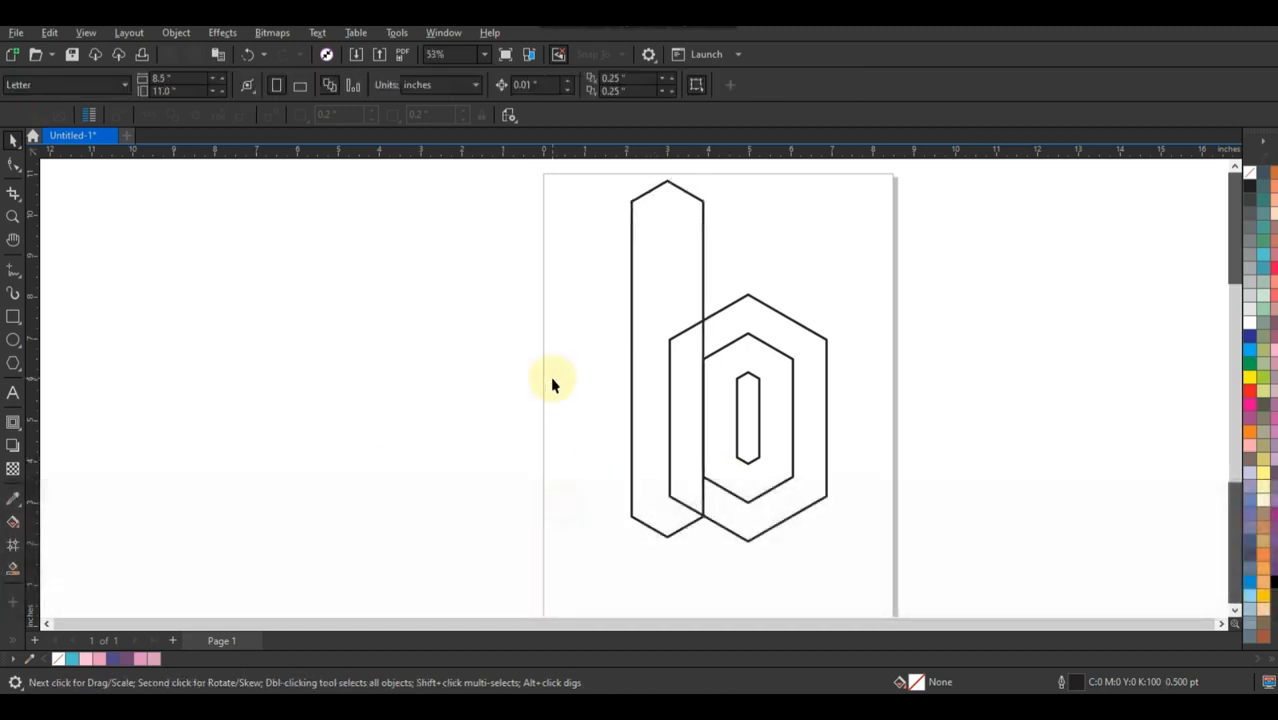
# Draw a straight vertical line about 10.3 in long through the tall hexagon and centre it on that shape
pyautogui.click(13, 270)
pyautogui.click(666, 165)
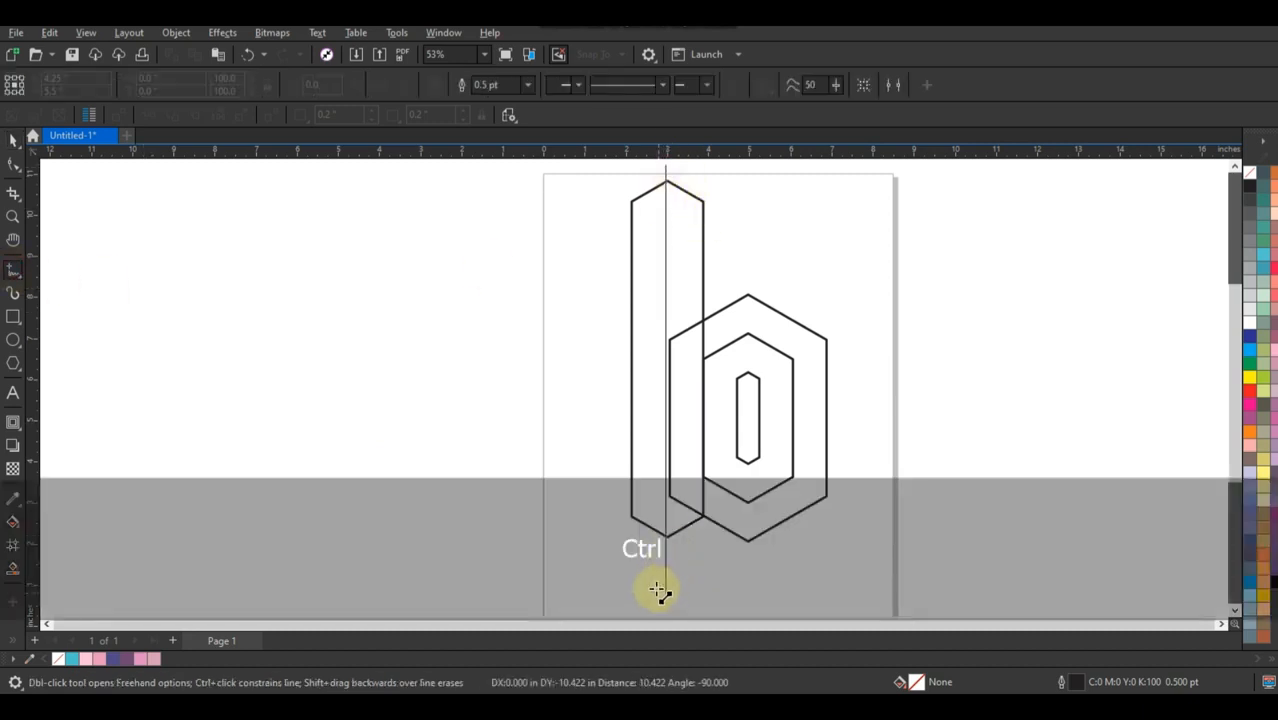
pyautogui.keyDown('ctrl'); pyautogui.click(665, 593); pyautogui.keyUp('ctrl')
pyautogui.click(14, 143)
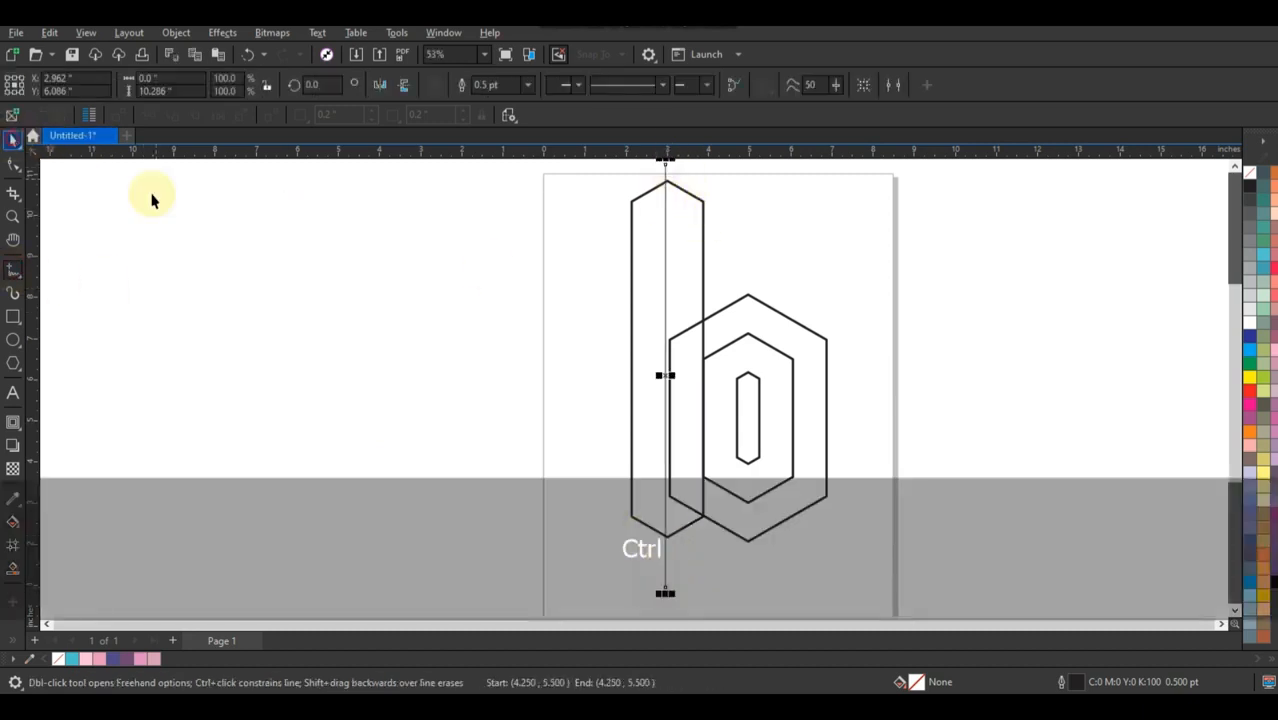
pyautogui.keyDown('shift'); pyautogui.click(686, 196); pyautogui.keyUp('shift')
# Copy the vertical line to the right and centre the copy horizontally on the large contoured hexagon
pyautogui.moveTo(668, 215); pyautogui.dragTo(731, 226)
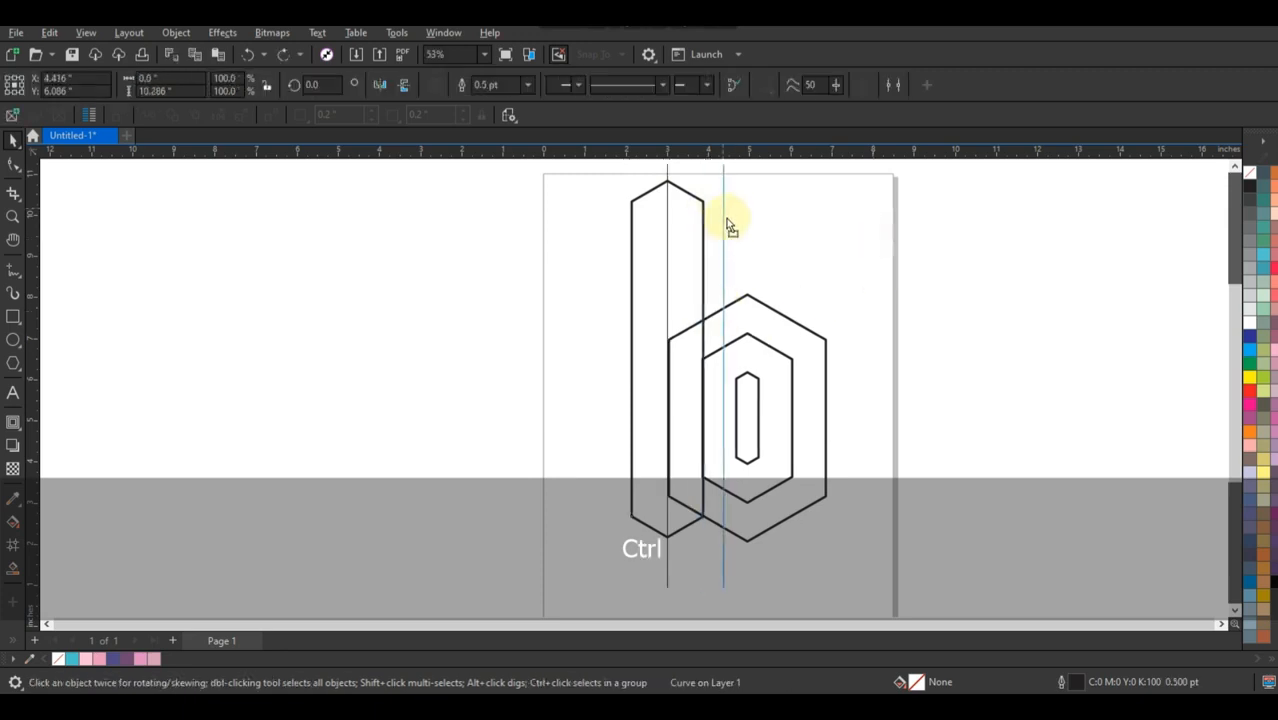
pyautogui.keyDown('shift'); pyautogui.click(785, 320); pyautogui.keyUp('shift')
pyautogui.press('c')
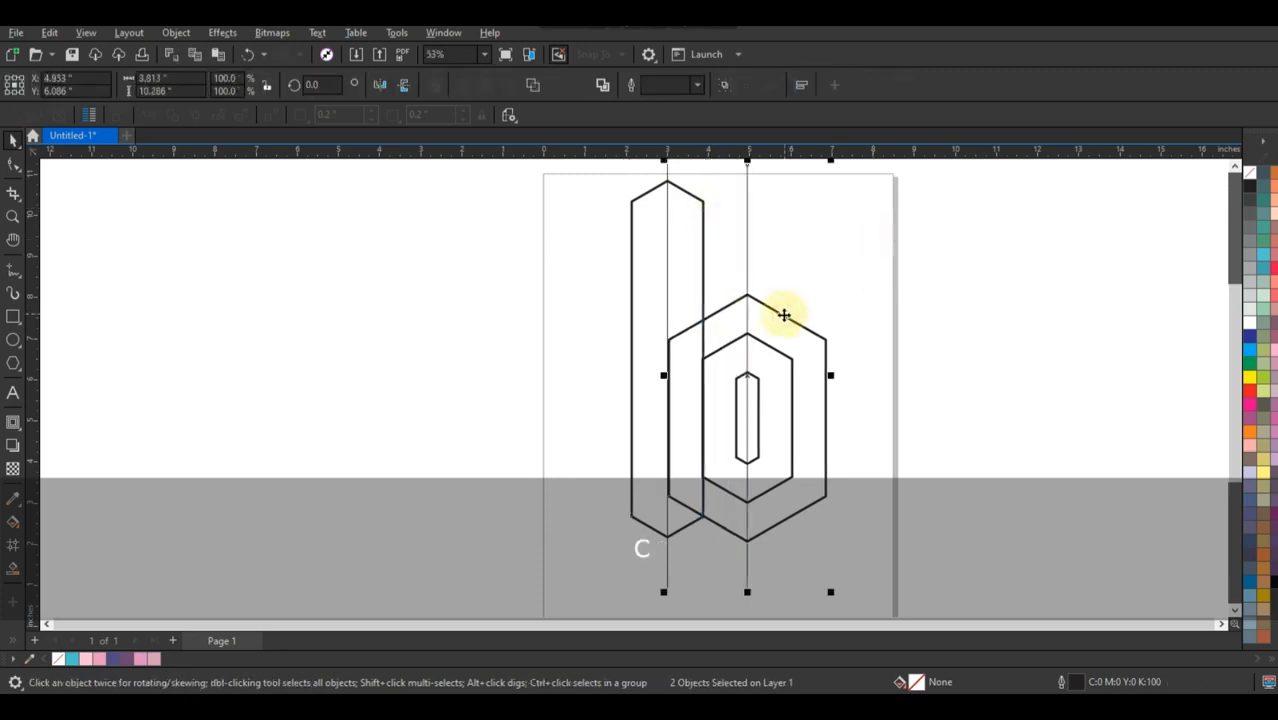
pyautogui.click(956, 342)
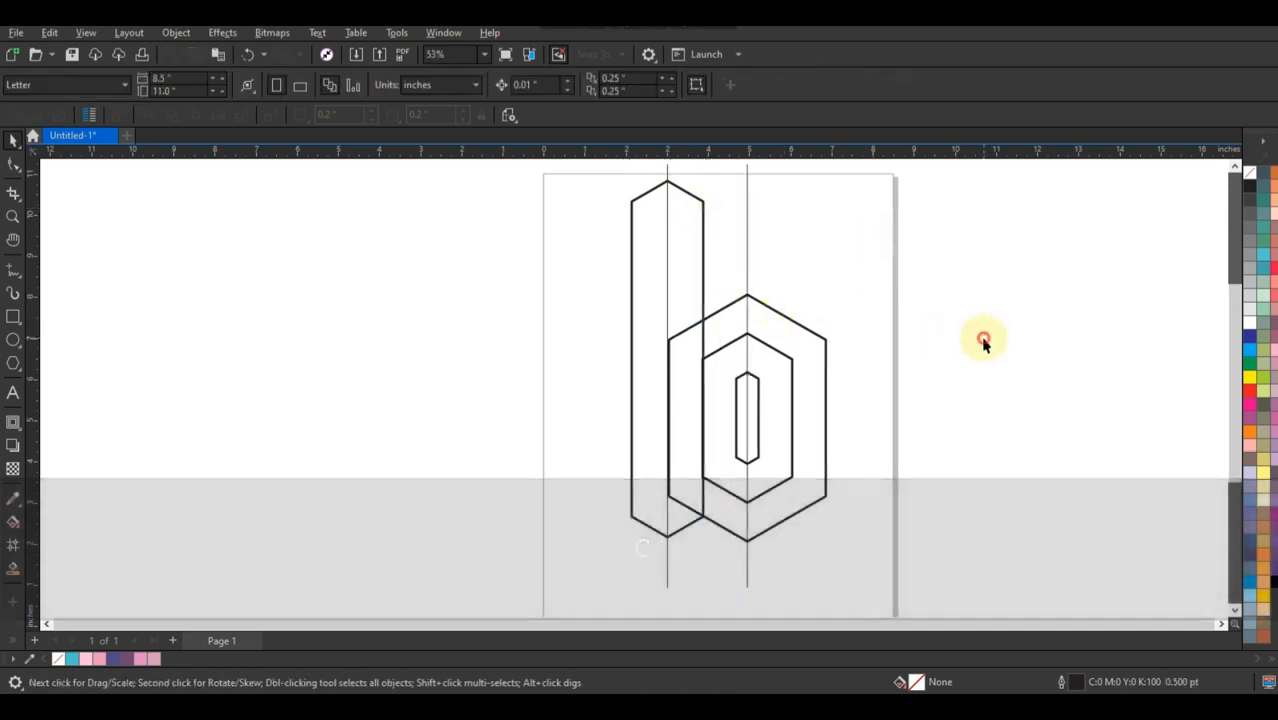
# Create a copy of the line through the contoured hexagon, rotated to 300° so it rises to the right
pyautogui.click(747, 254)
pyautogui.click(754, 189)
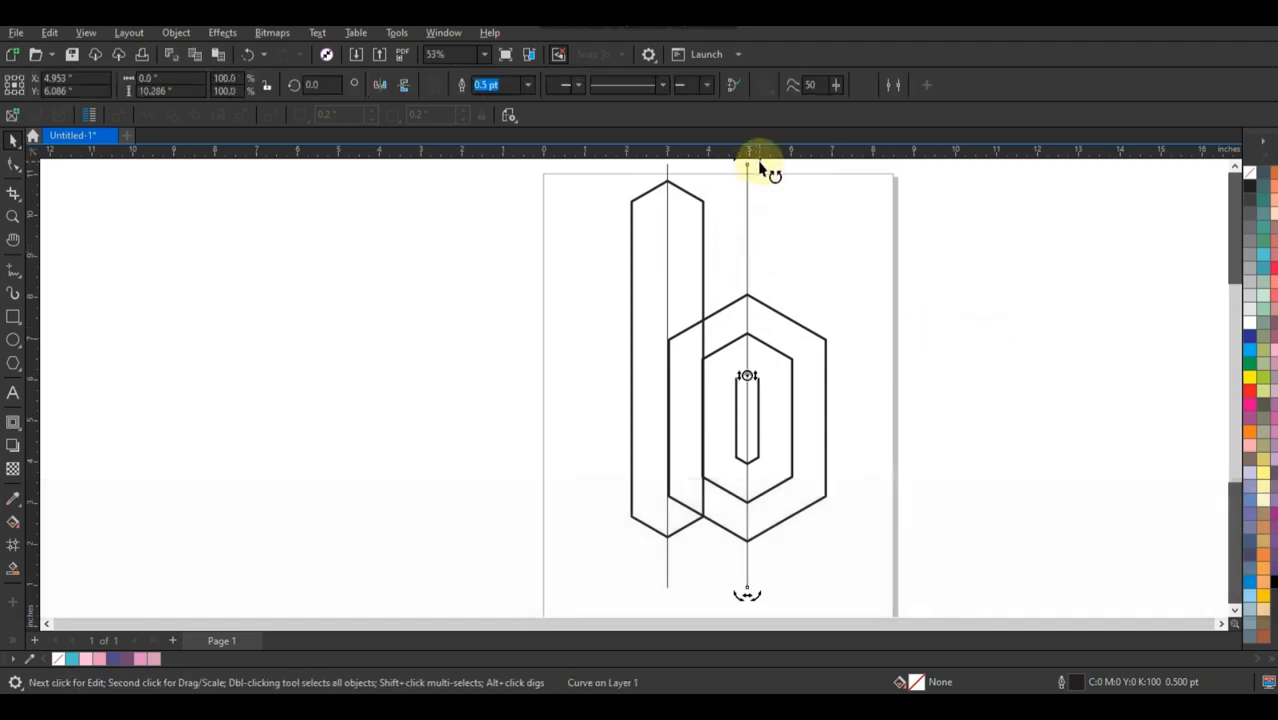
pyautogui.moveTo(758, 168); pyautogui.dragTo(880, 323)
# Copy the diagonal line about 3 in lower, across the bottoms of both hexagon shapes, and nudge it slightly down
pyautogui.moveTo(879, 309); pyautogui.dragTo(879, 427)
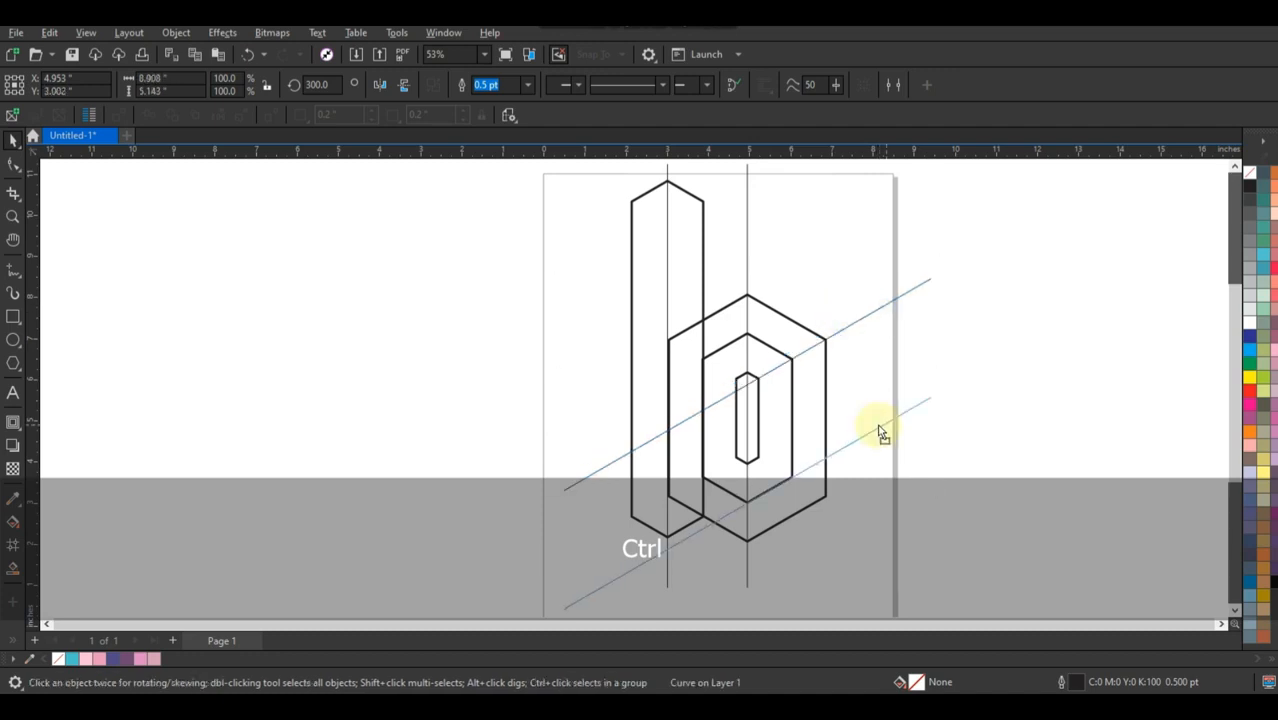
pyautogui.moveTo(878, 427); pyautogui.dragTo(870, 428)
pyautogui.click(1036, 372)
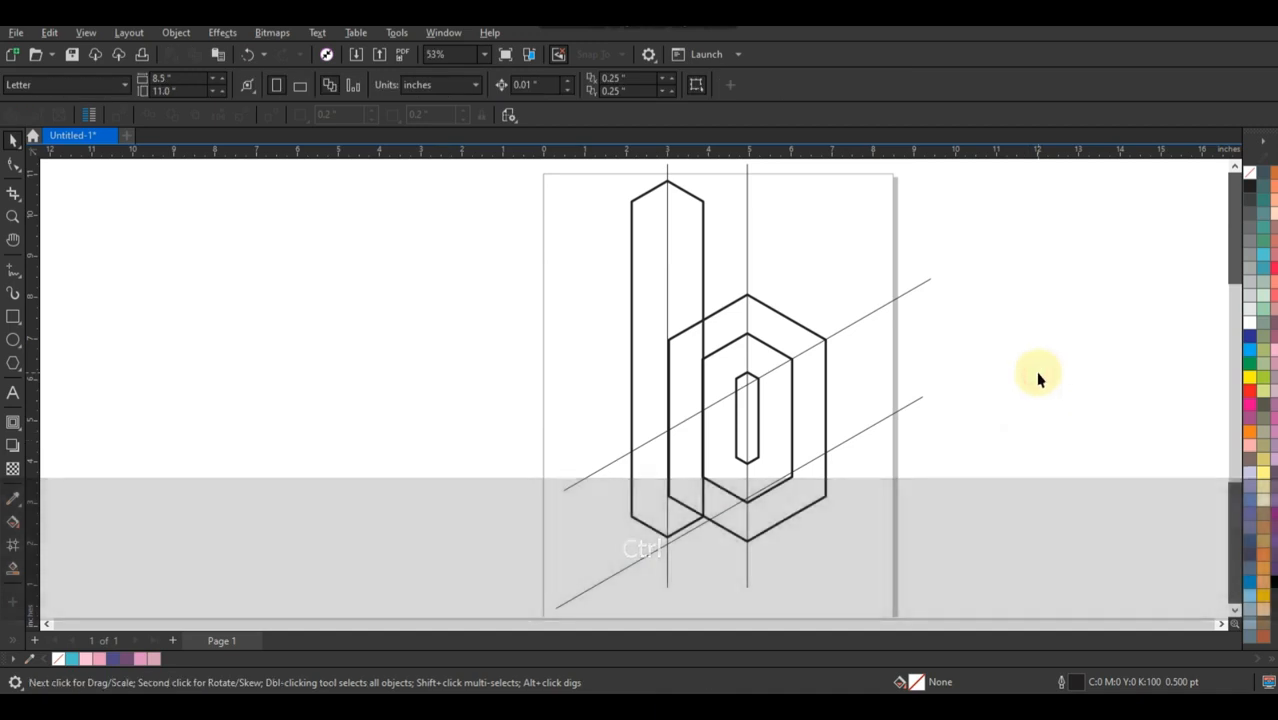
pyautogui.click(900, 410)
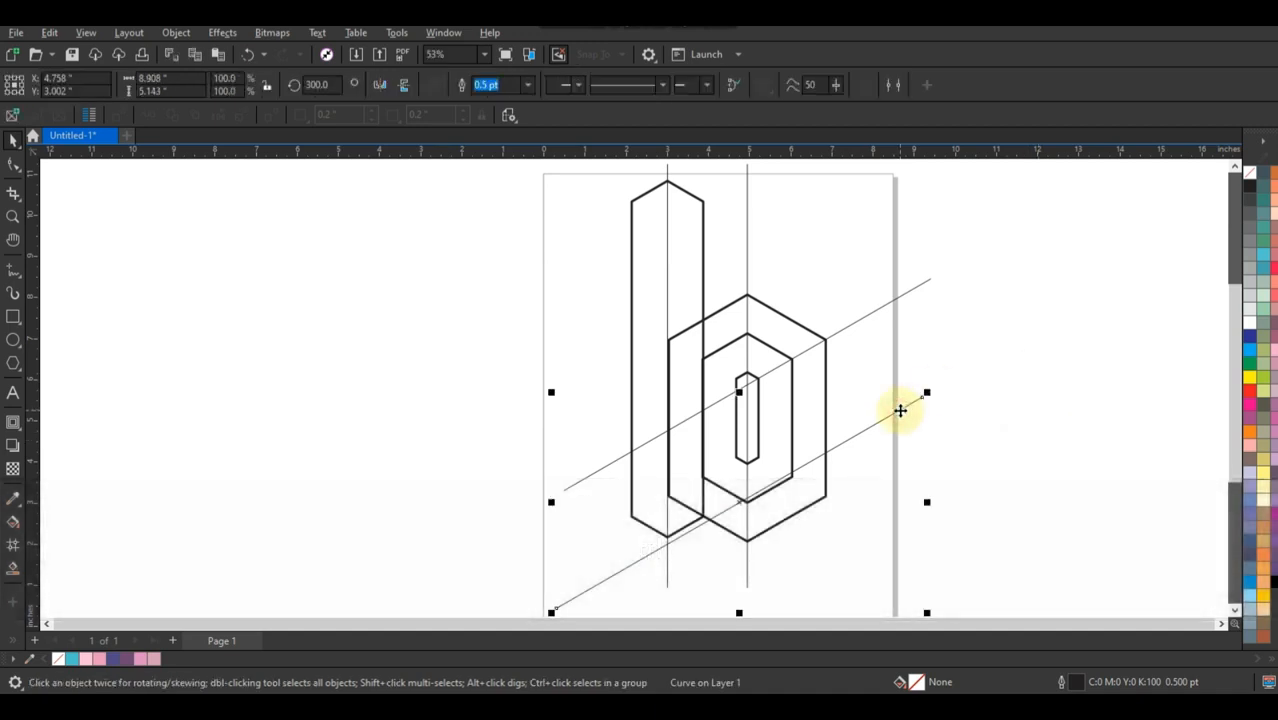
pyautogui.press('Down')
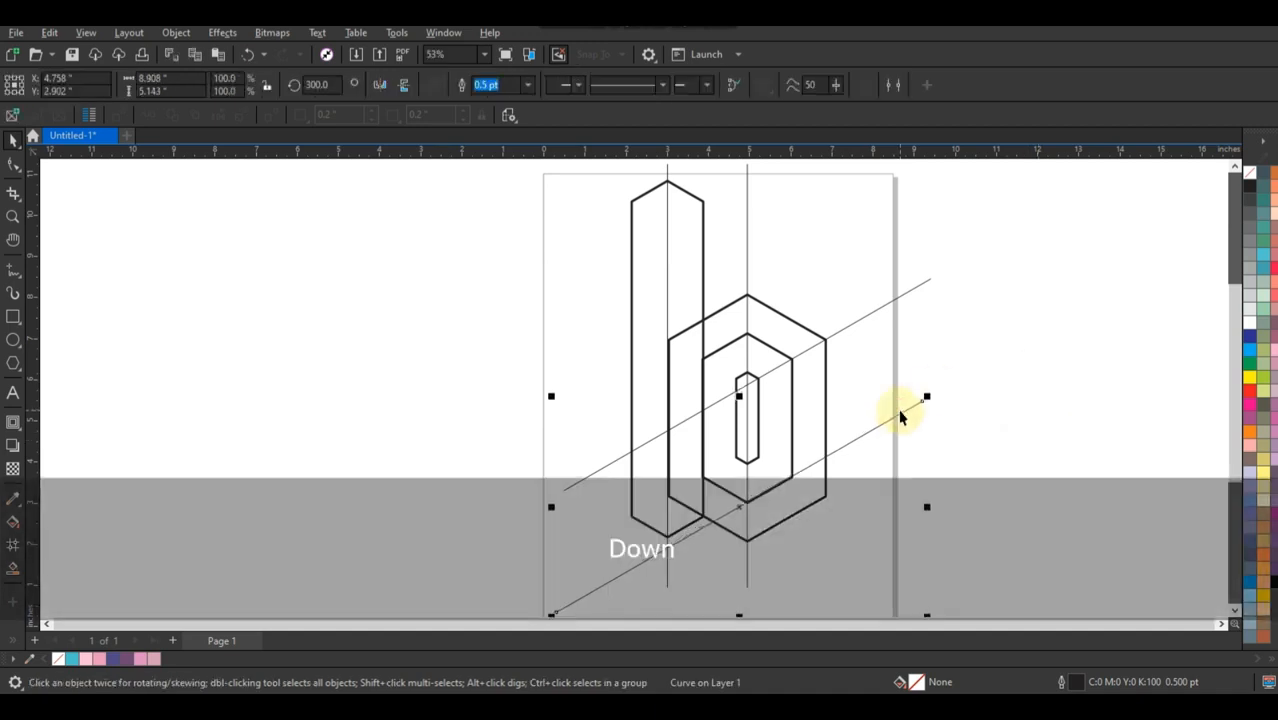
# Create a copy of the lower diagonal line rotated to 240° so that it slopes down to the right
pyautogui.click(962, 448)
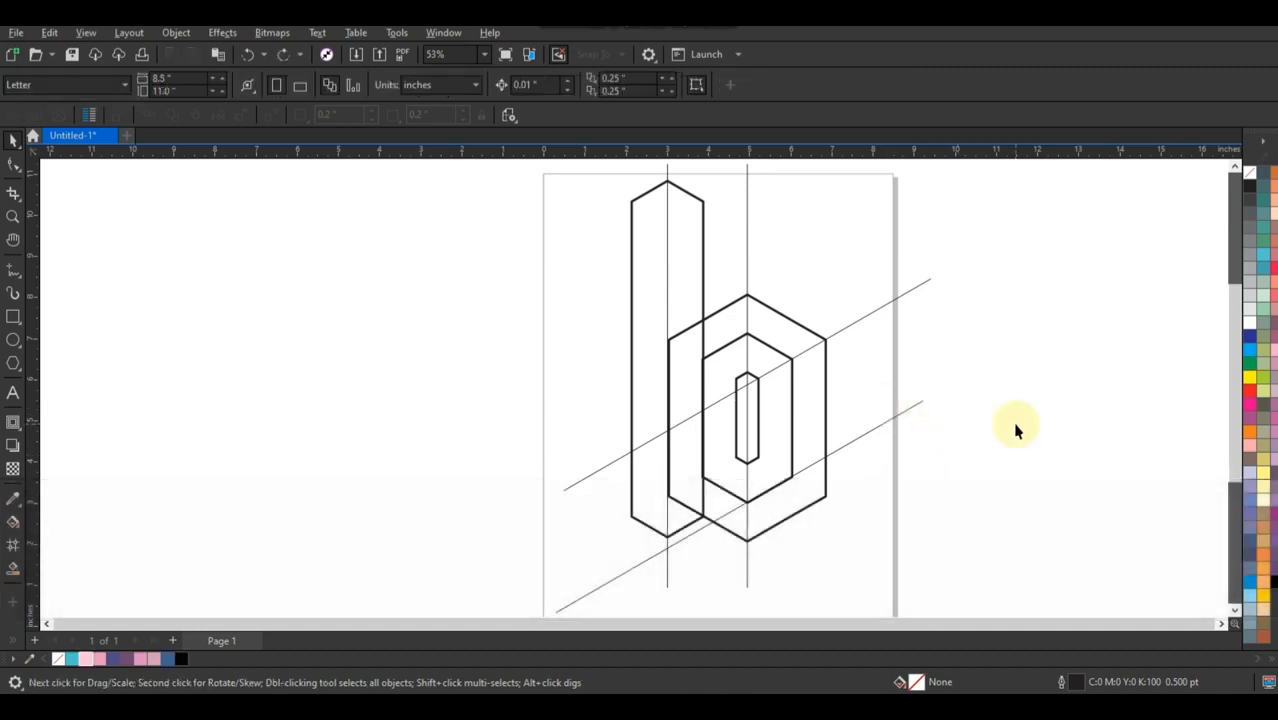
pyautogui.click(909, 420)
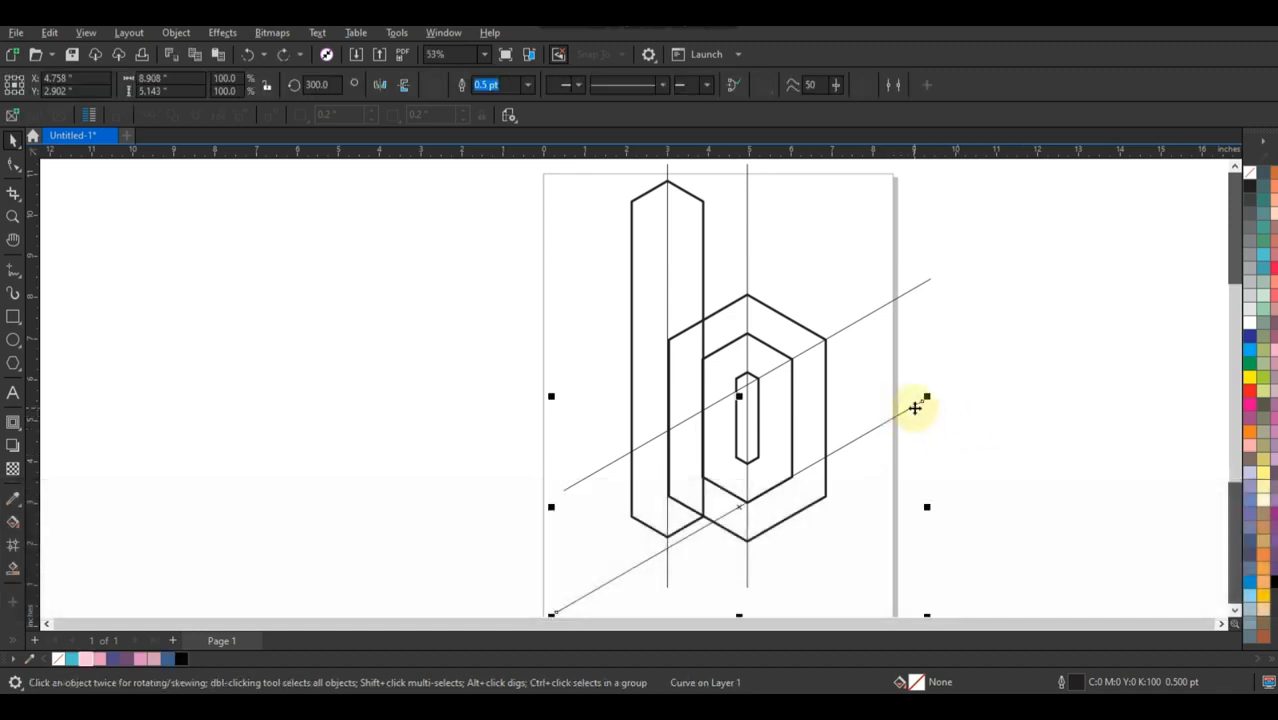
pyautogui.click(916, 408)
pyautogui.moveTo(930, 400); pyautogui.dragTo(912, 589)
pyautogui.press('ctrl')
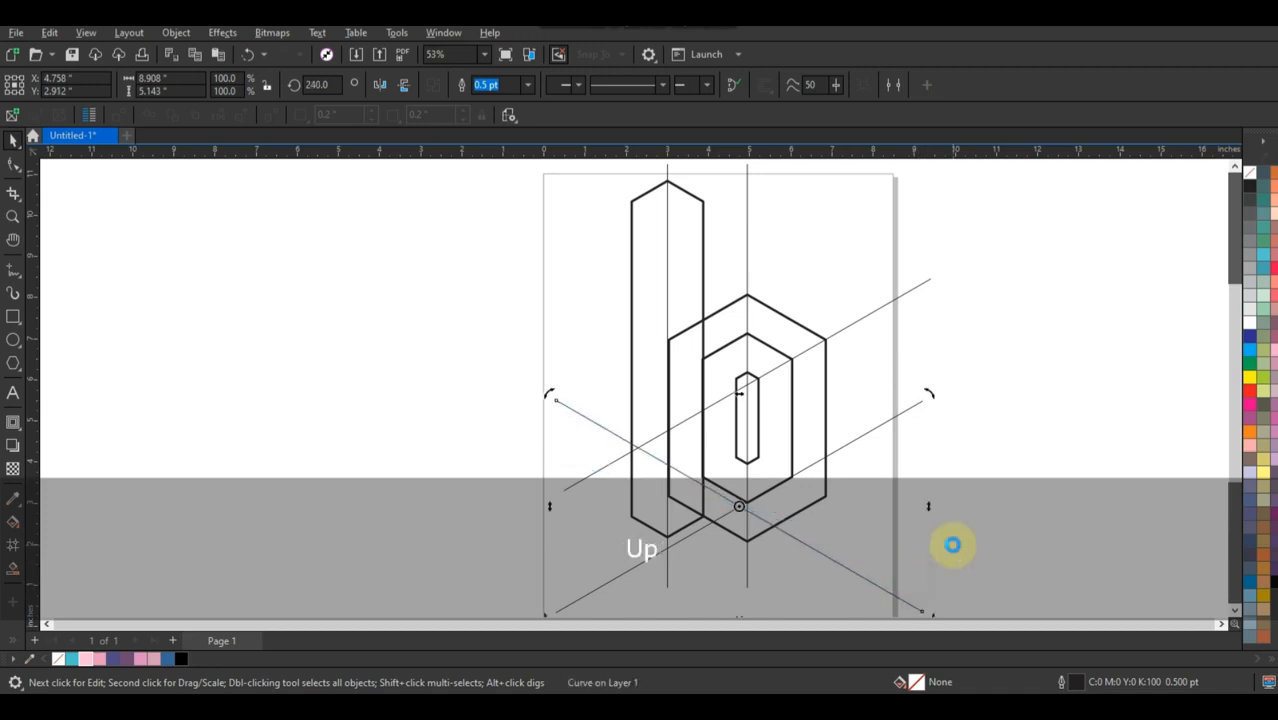
# Nudge the 240° line up to the bottom of the innermost hexagon, and copy the lower diagonal line about 1 in higher
pyautogui.press('Up')
pyautogui.press('Up')
pyautogui.press('Up')
pyautogui.press('Up')
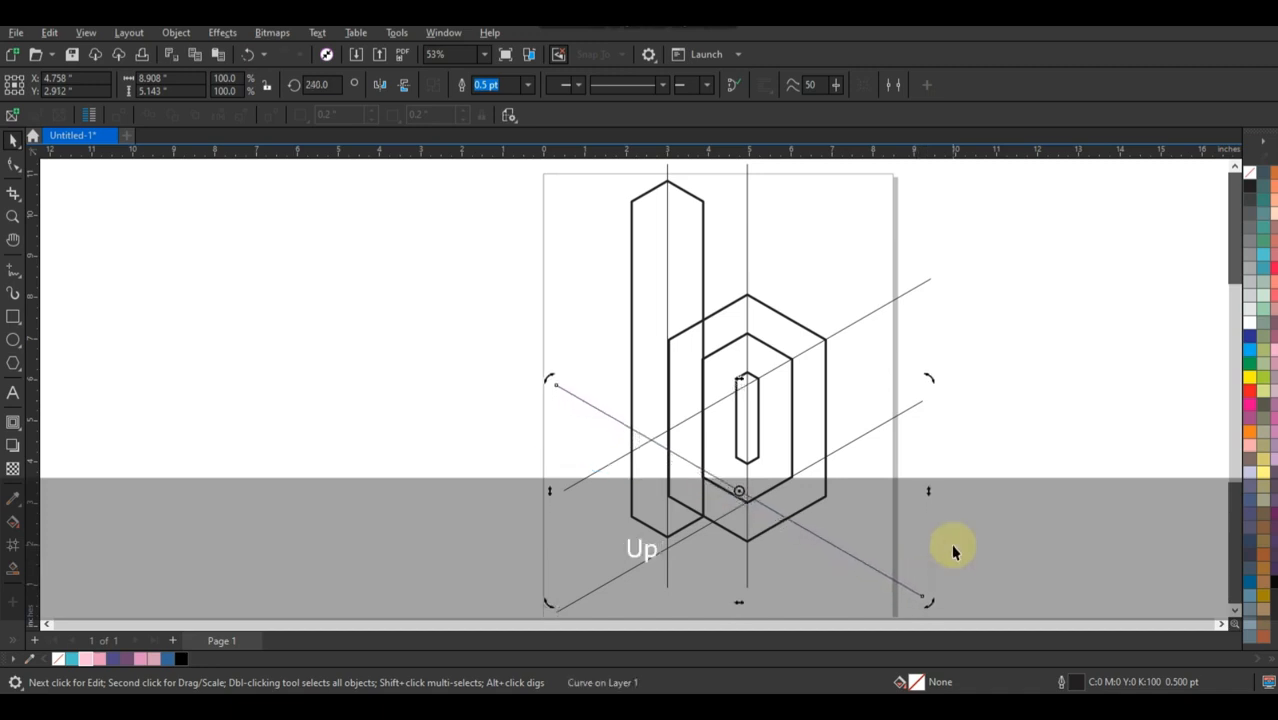
pyautogui.press('Up')
pyautogui.press('Up')
pyautogui.press('Up')
pyautogui.press('Up')
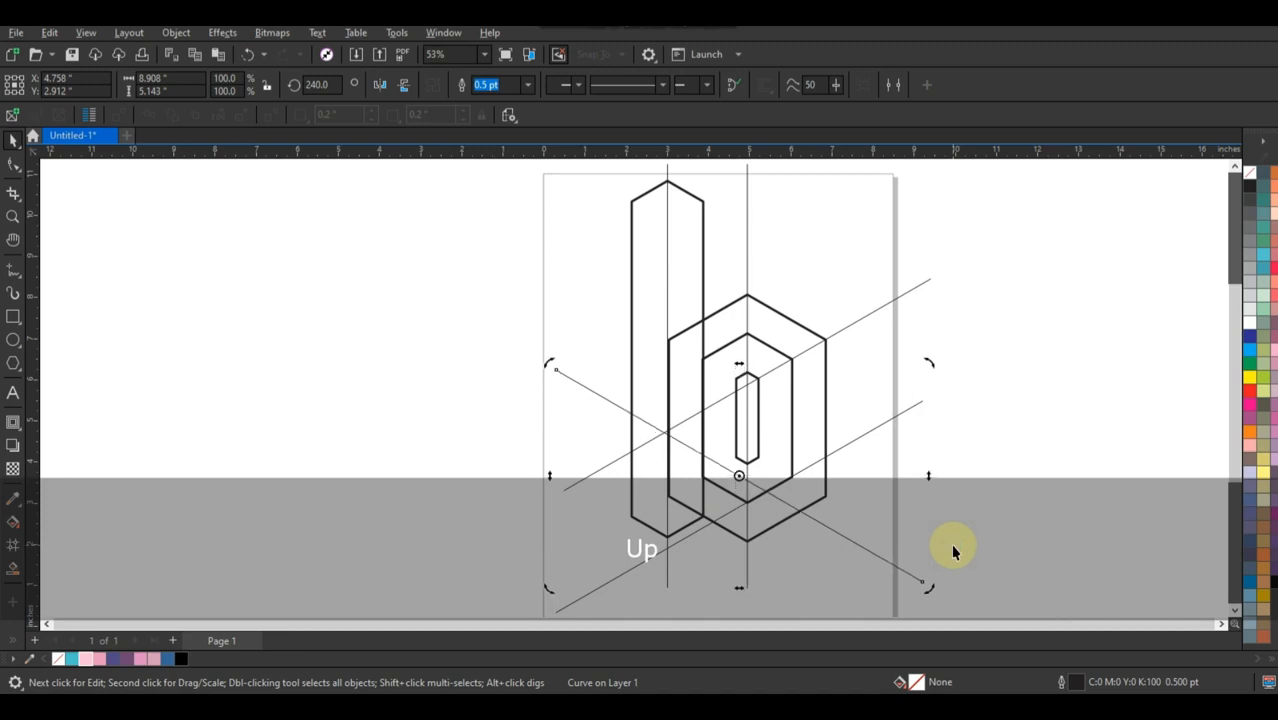
pyautogui.press('Up')
pyautogui.press('Up')
pyautogui.press('Up')
pyautogui.press('Up')
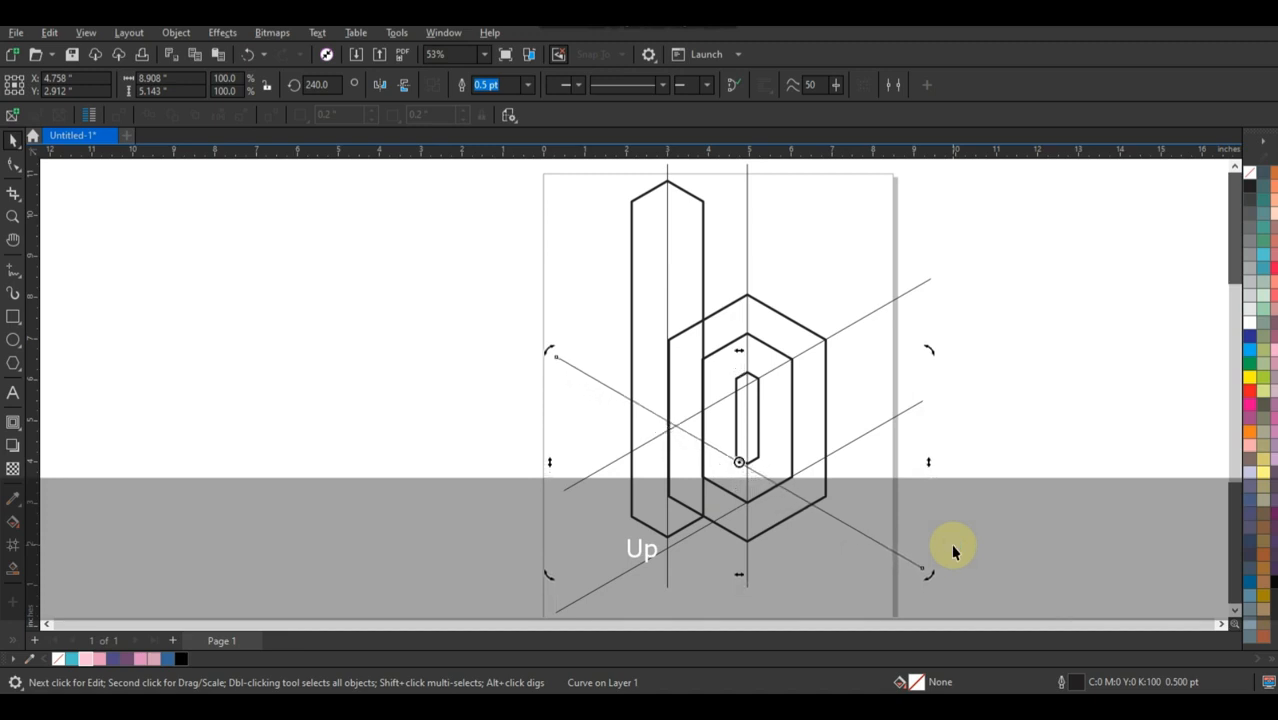
pyautogui.press('Up')
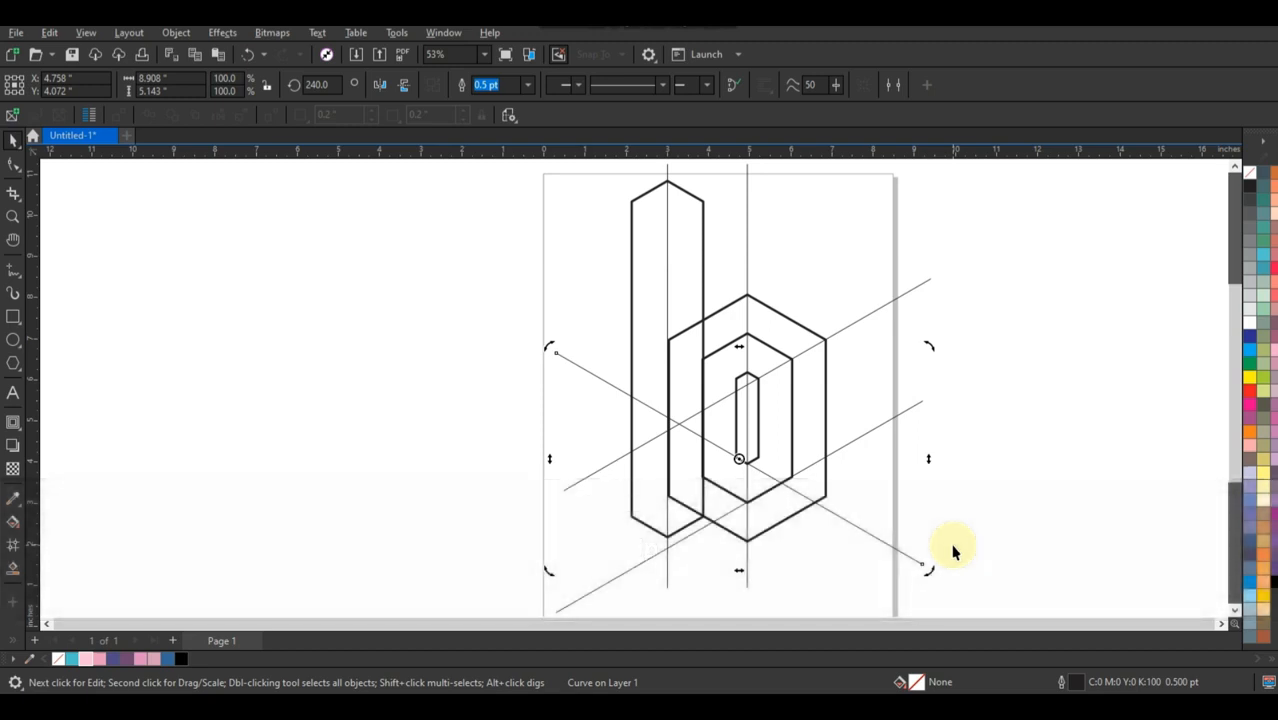
pyautogui.press('Up')
pyautogui.press('Up')
pyautogui.press('Up')
pyautogui.press('Up')
pyautogui.press('Up')
pyautogui.press('Up')
pyautogui.moveTo(917, 403); pyautogui.dragTo(921, 375)
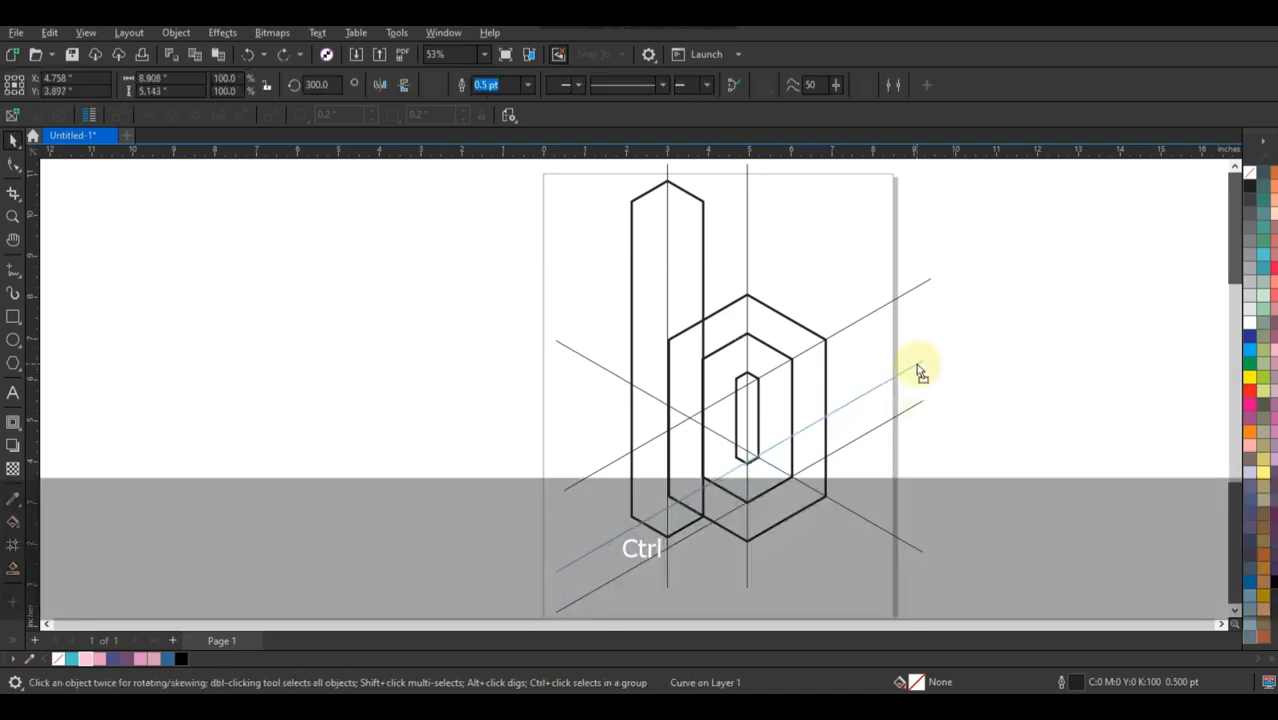
pyautogui.moveTo(921, 375); pyautogui.dragTo(921, 375)
# Select all the hexagons and construction lines and set their outline width to 4.0 pt
pyautogui.press('F3')
pyautogui.moveTo(956, 457); pyautogui.dragTo(593, 180)
pyautogui.click(463, 88)
pyautogui.click(436, 87)
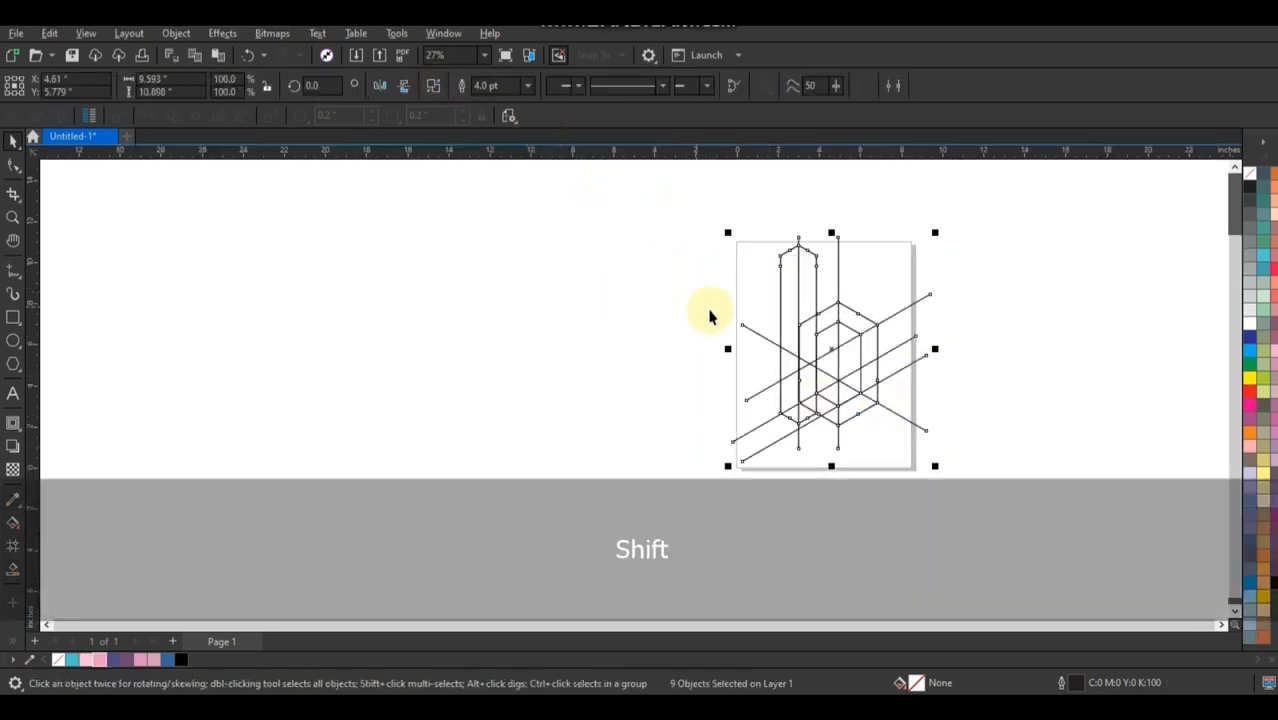
pyautogui.hotkey('shift', 'F2')
pyautogui.press('Escape')
# Smart-fill the regions of the bowl's outer right and lower-right faces and weld them into one shape
pyautogui.click(14, 569)
pyautogui.click(682, 514)
pyautogui.click(711, 478)
pyautogui.click(708, 442)
pyautogui.click(707, 398)
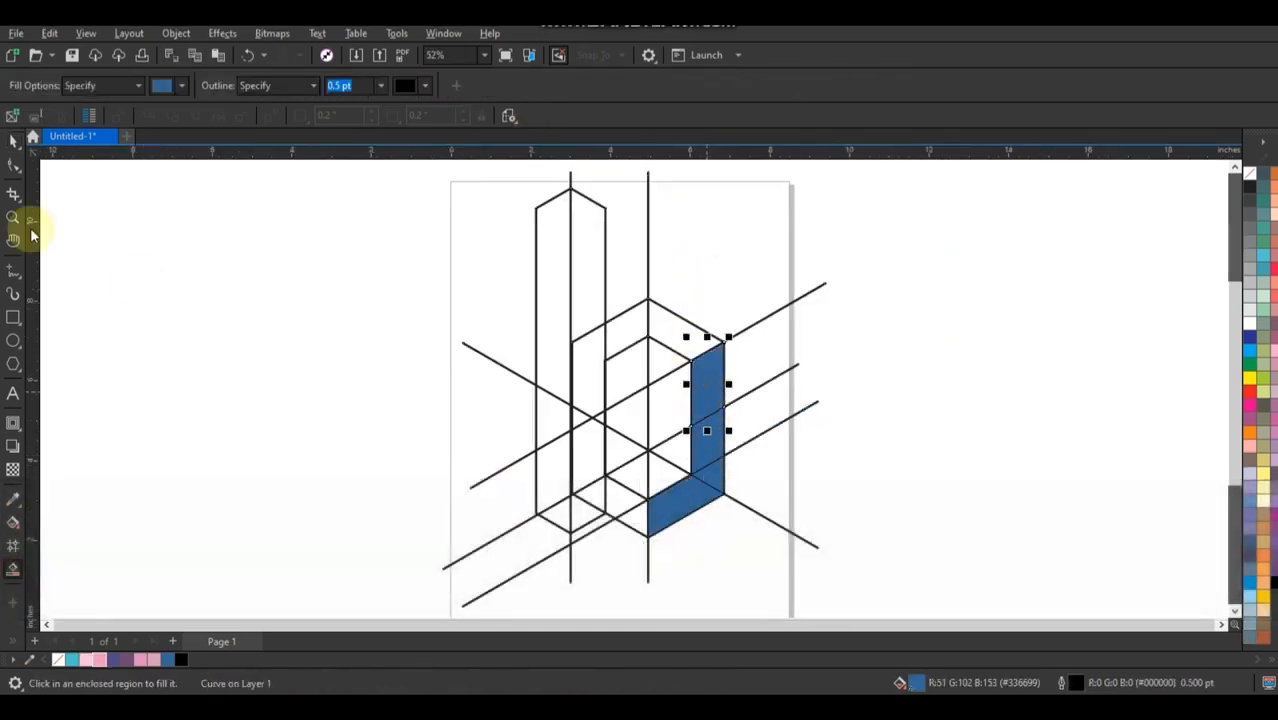
pyautogui.click(14, 142)
pyautogui.click(901, 357)
pyautogui.moveTo(765, 560); pyautogui.dragTo(625, 315)
pyautogui.click(463, 86)
pyautogui.hotkey('shift', 'F2')
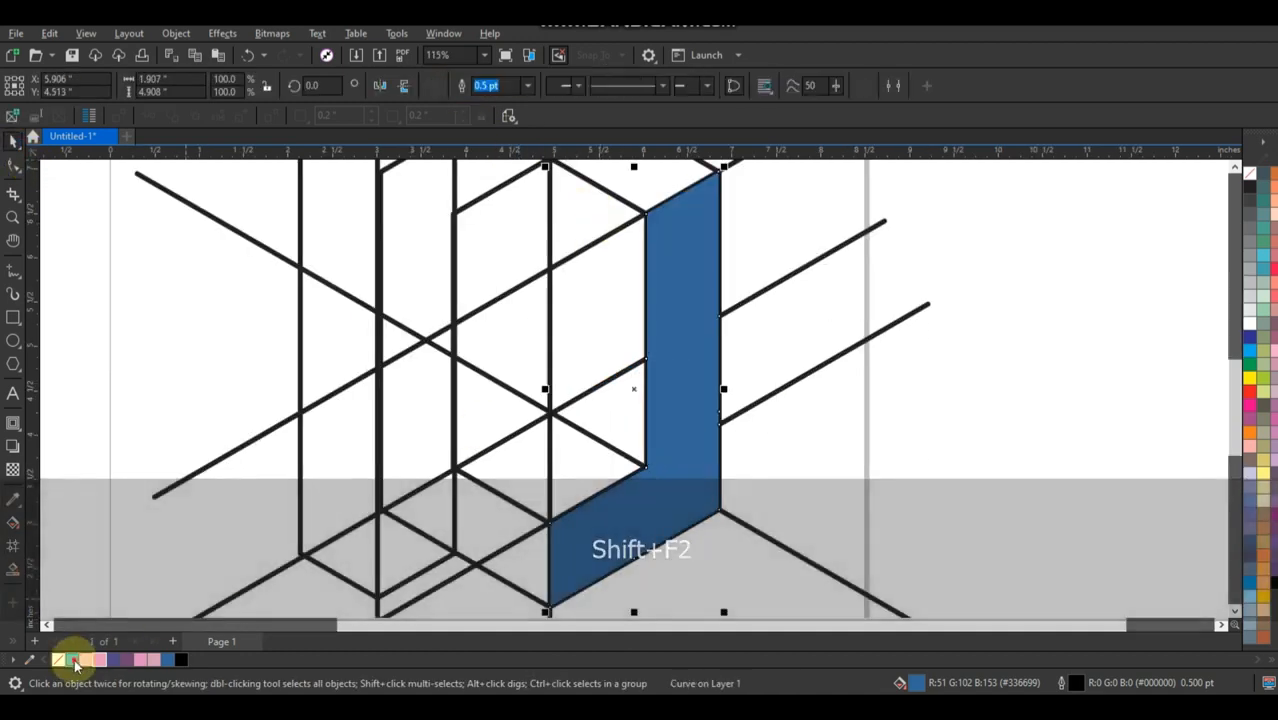
# Give the bowl's outer right face a vertical fountain fill from cyan at the base to light pink at the top
pyautogui.press('g')
pyautogui.moveTo(629, 530); pyautogui.dragTo(652, 302)
pyautogui.moveTo(89, 663); pyautogui.dragTo(653, 304)
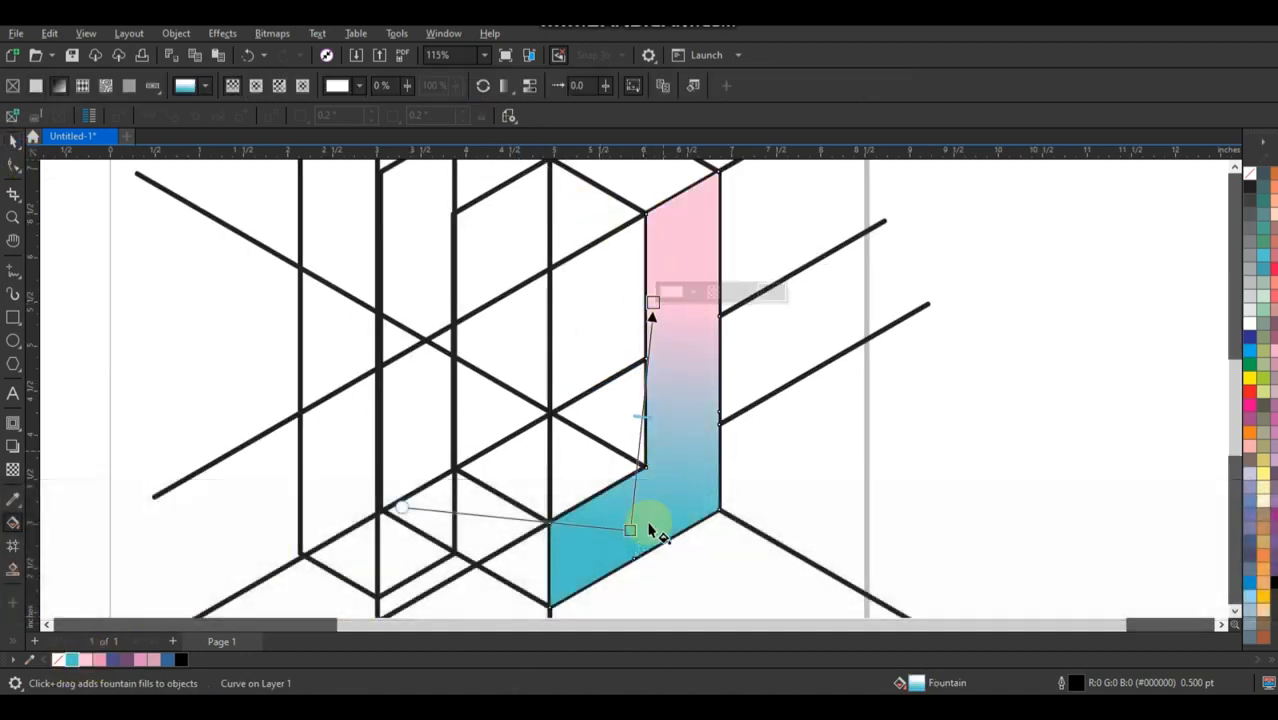
pyautogui.moveTo(631, 530); pyautogui.dragTo(660, 524)
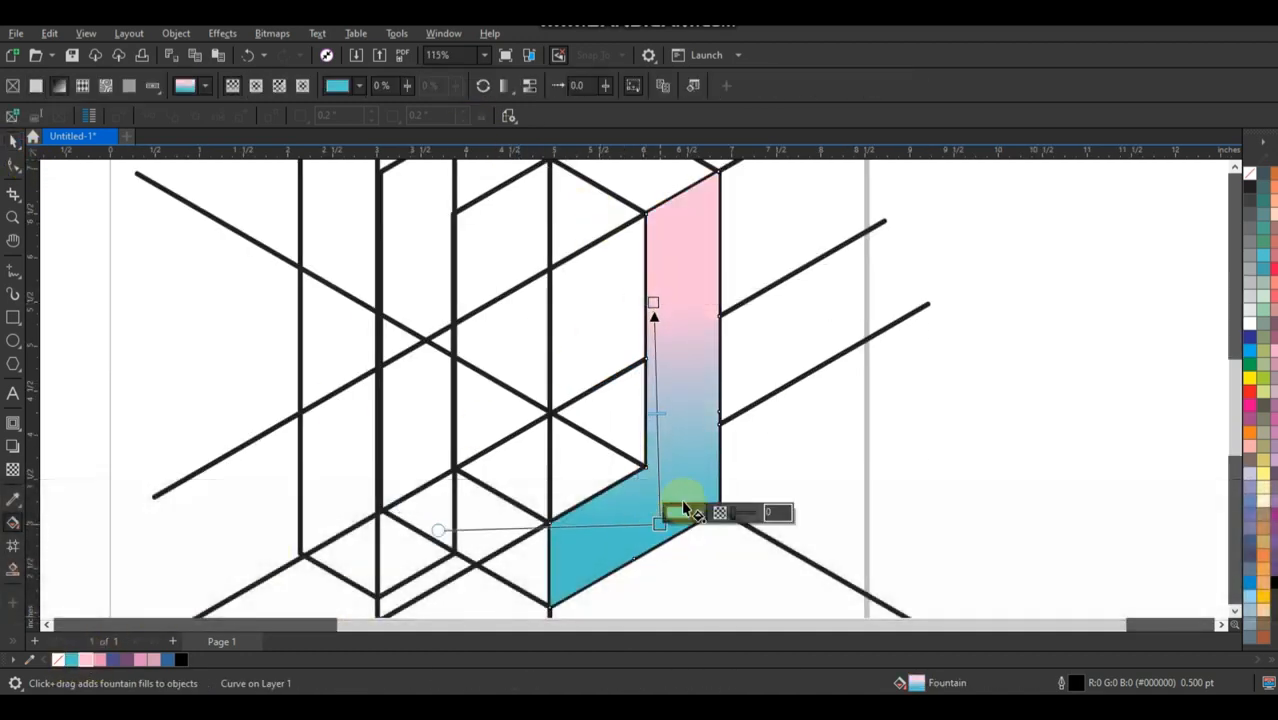
# Smart-fill the regions of the bowl's inner right wall and weld them into one shape
pyautogui.click(13, 567)
pyautogui.click(604, 352)
pyautogui.click(583, 242)
pyautogui.click(14, 141)
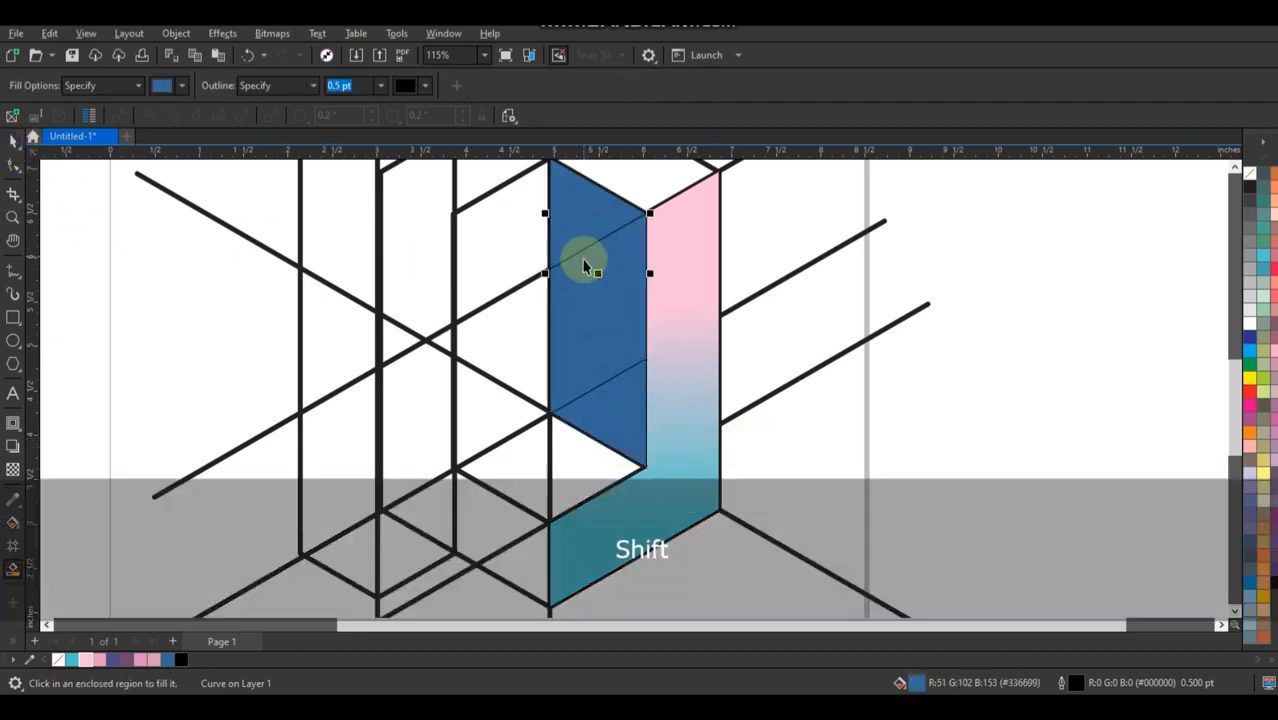
pyautogui.keyDown('shift'); pyautogui.click(585, 264); pyautogui.keyUp('shift')
pyautogui.keyDown('shift'); pyautogui.click(594, 408); pyautogui.keyUp('shift')
pyautogui.click(467, 87)
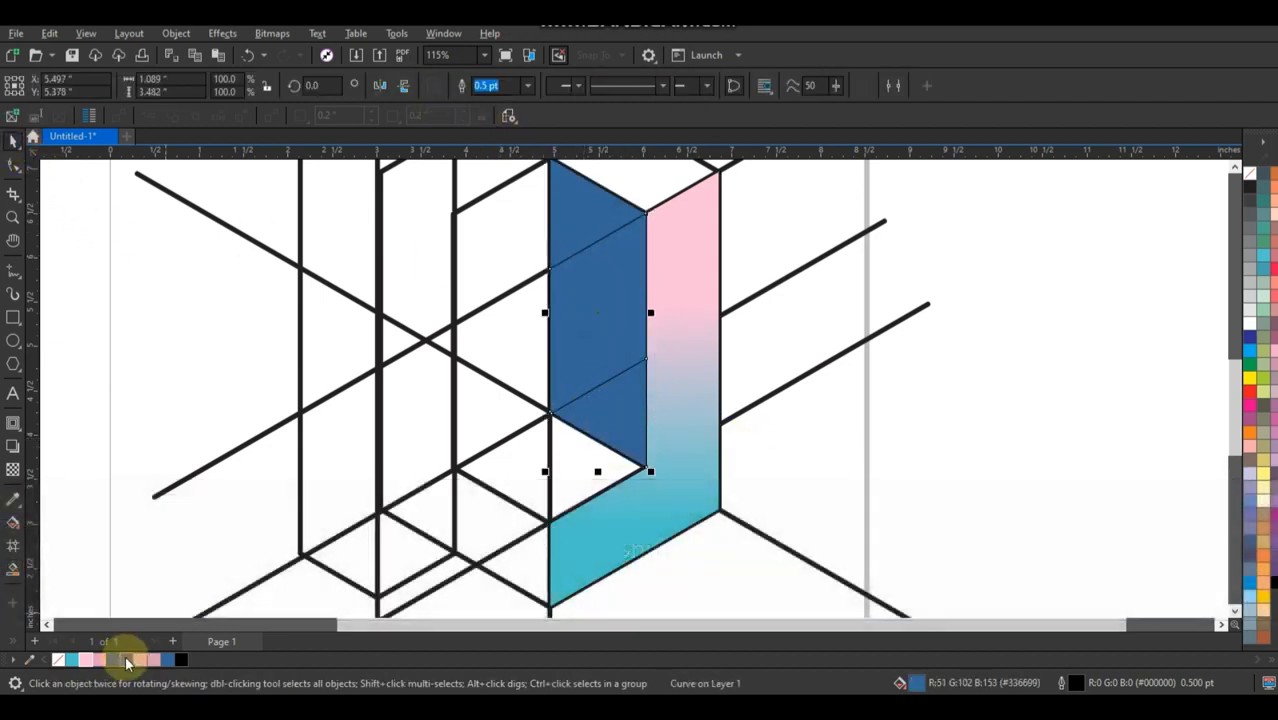
# Colour the bowl's inner right wall solid purple
pyautogui.click(126, 659)
pyautogui.keyDown('shift'); pyautogui.click(588, 341); pyautogui.keyUp('shift')
pyautogui.click(463, 88)
pyautogui.click(126, 659)
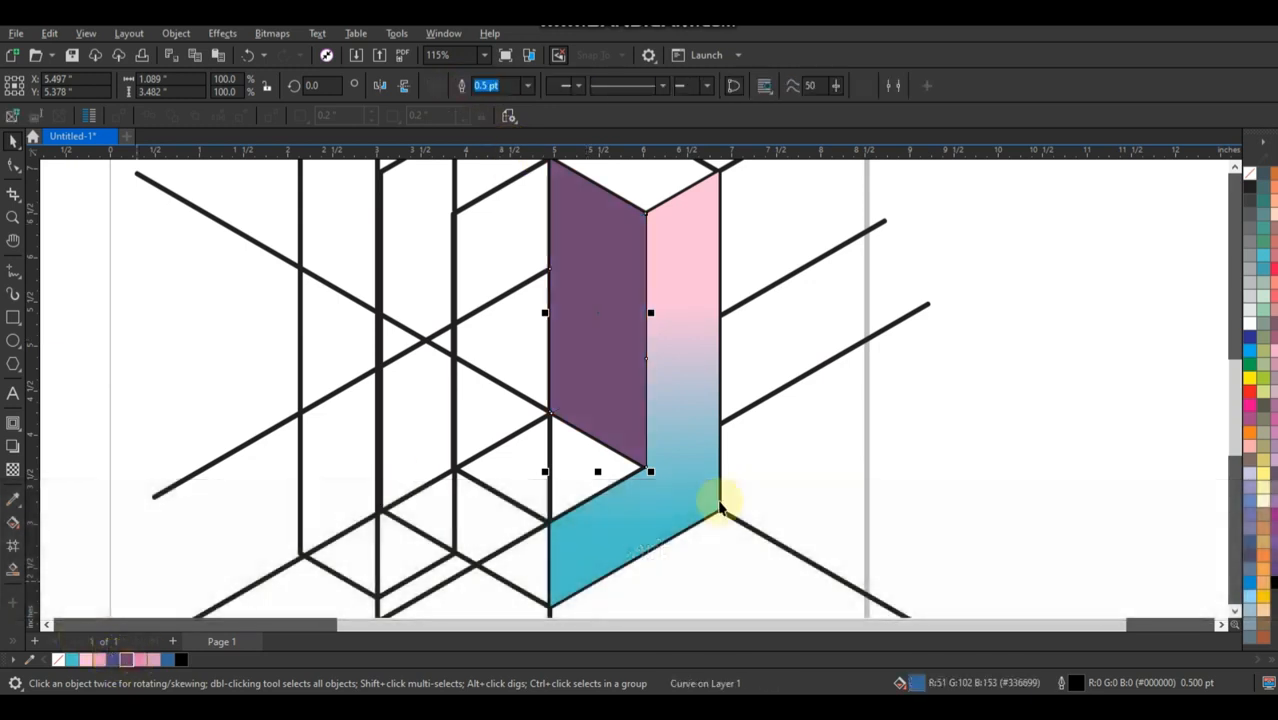
pyautogui.scroll(-1, 868, 473)
pyautogui.press('Escape')
# Smart-fill and weld the rhombus of the bowl's inner floor, and give it a pink-to-white fountain fill
pyautogui.click(13, 568)
pyautogui.click(707, 471)
pyautogui.click(14, 141)
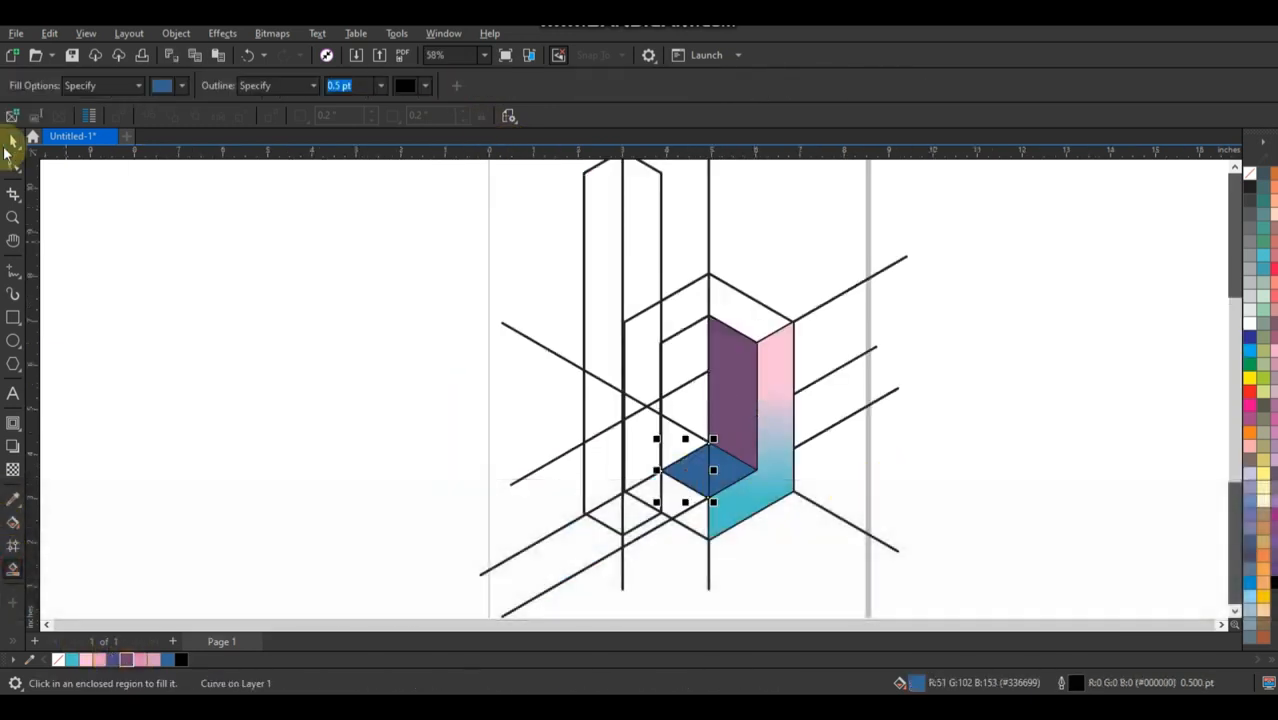
pyautogui.keyDown('shift'); pyautogui.click(722, 472); pyautogui.keyUp('shift')
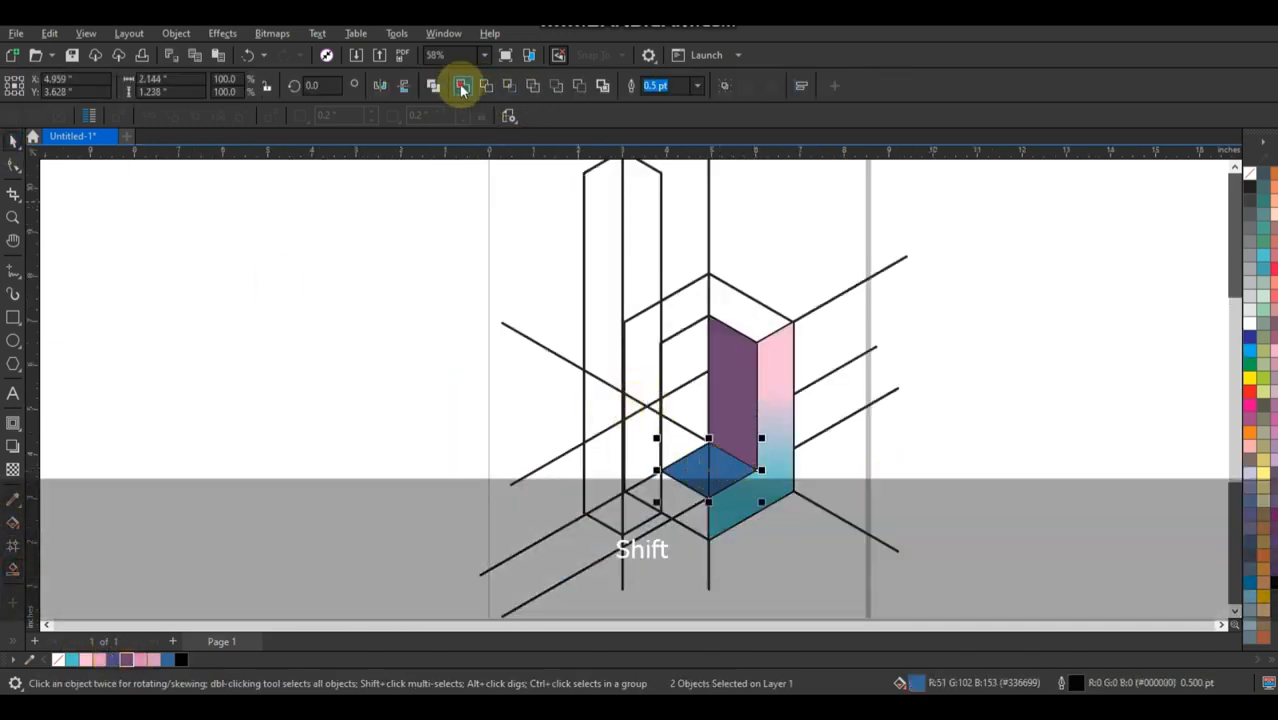
pyautogui.click(462, 87)
pyautogui.click(99, 660)
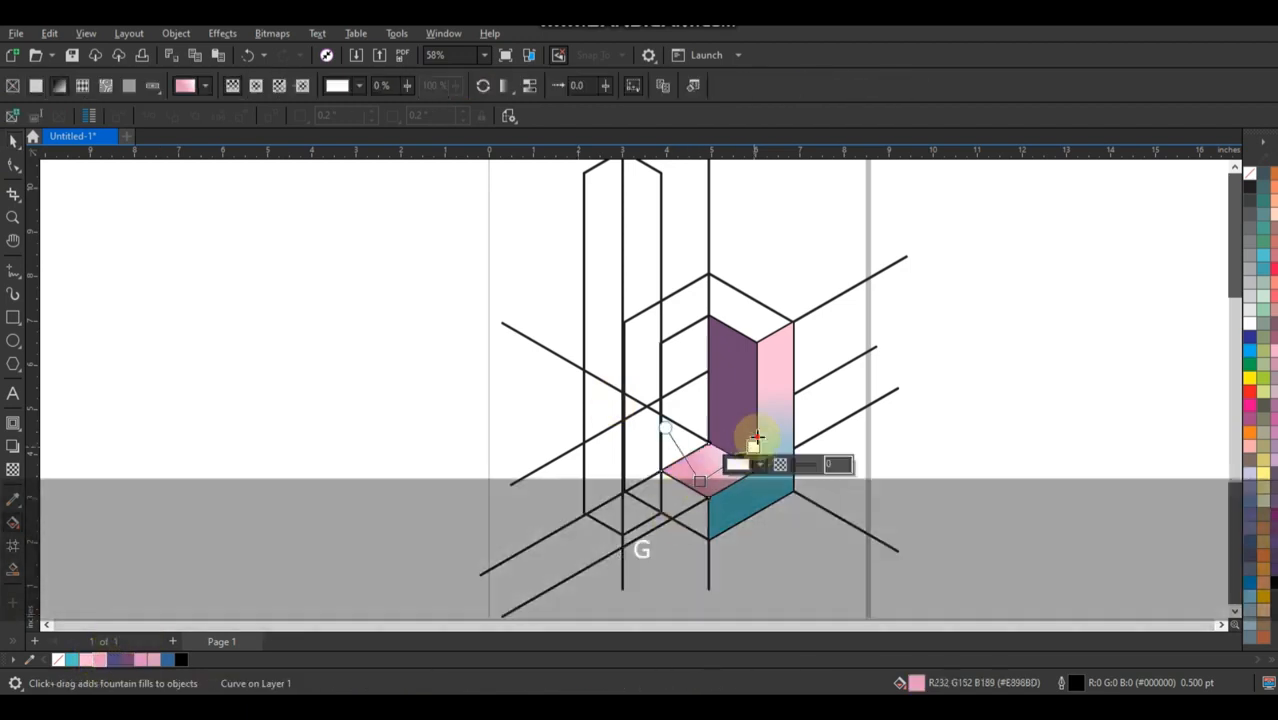
pyautogui.press('Escape')
# Smart-fill and weld the small face below the bowl's floor, beside the stem, and colour it purple
pyautogui.click(12, 568)
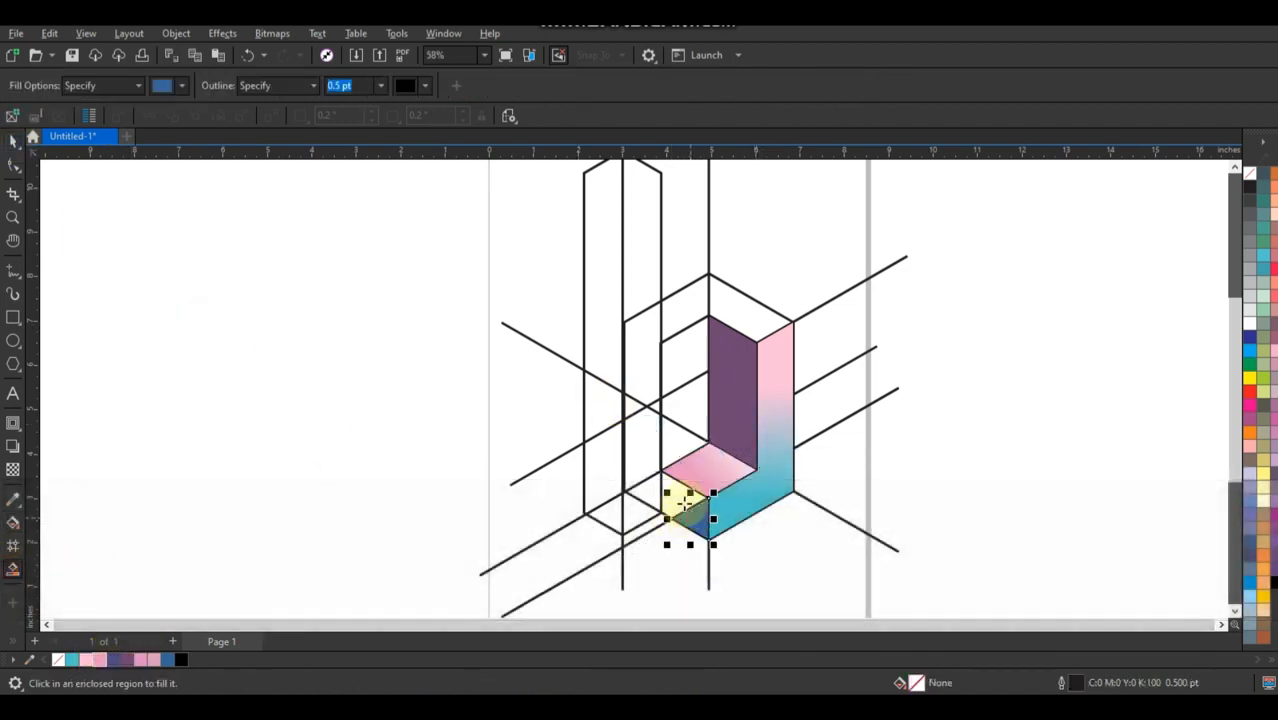
pyautogui.click(684, 503)
pyautogui.click(13, 141)
pyautogui.keyDown('shift'); pyautogui.click(702, 521); pyautogui.keyUp('shift')
pyautogui.click(463, 87)
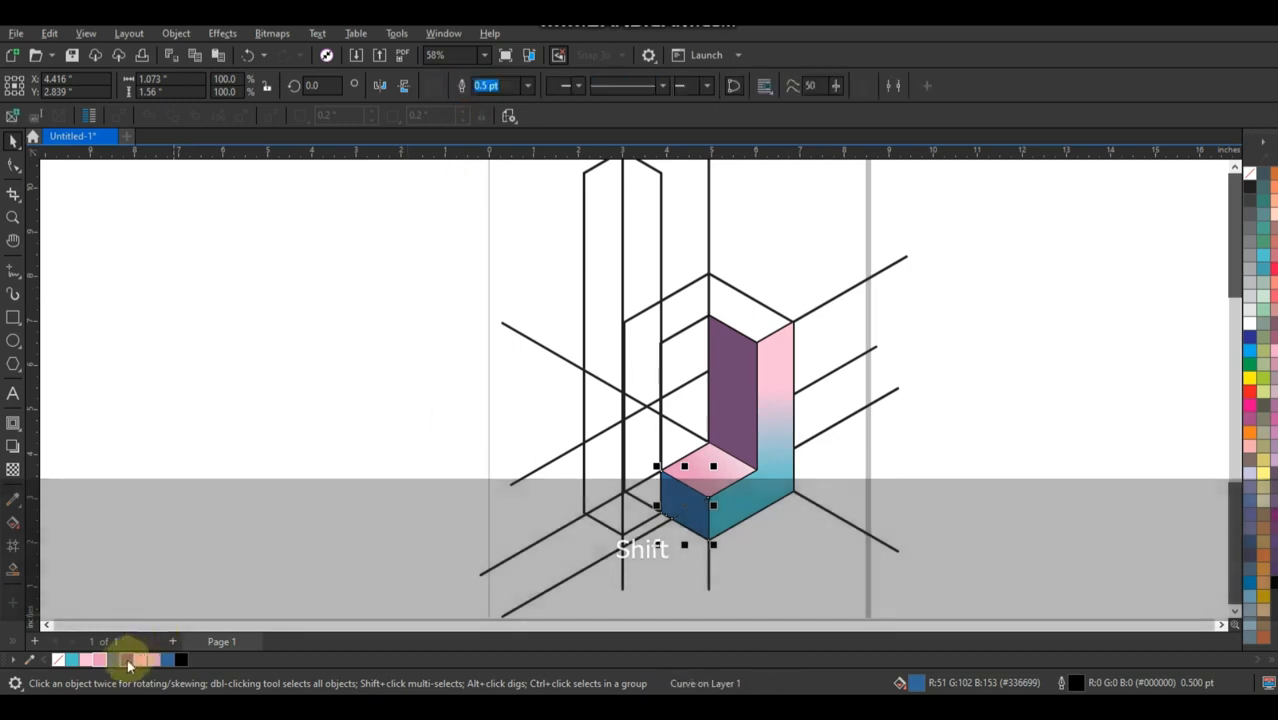
pyautogui.click(126, 660)
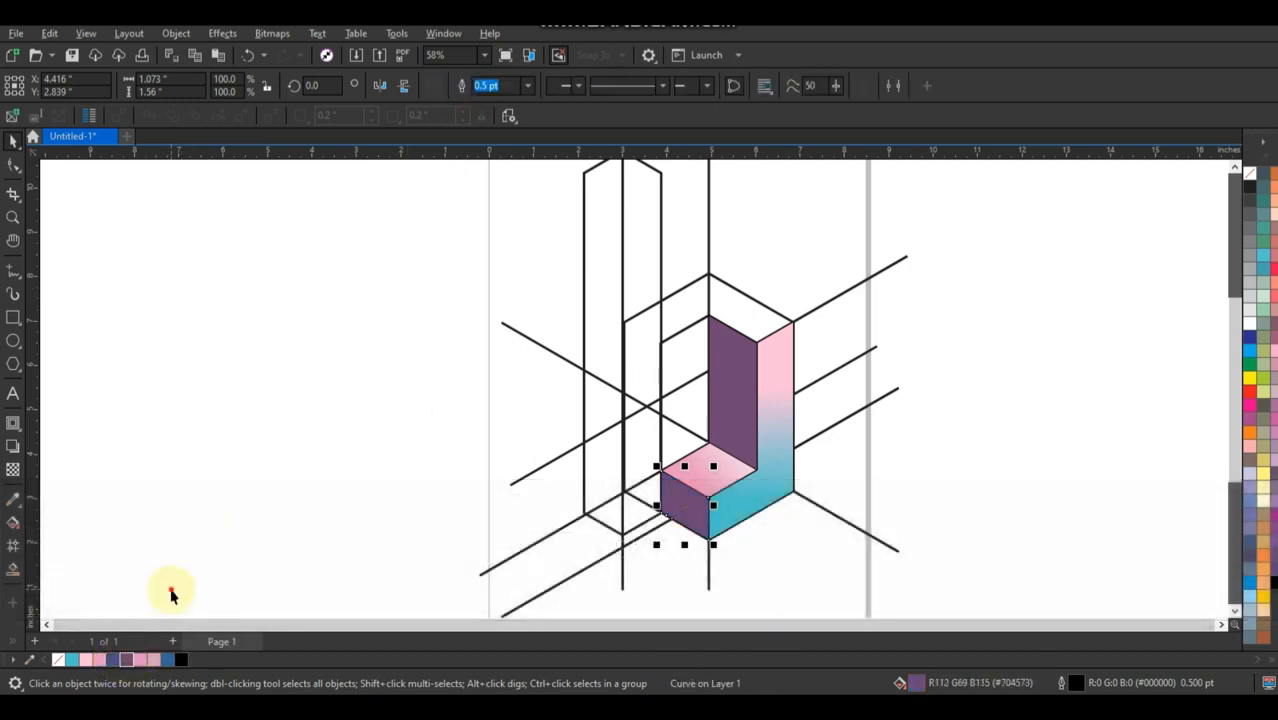
# Smart-fill all regions in the right half of the stem and weld them into one full-height face
pyautogui.click(12, 568)
pyautogui.click(645, 405)
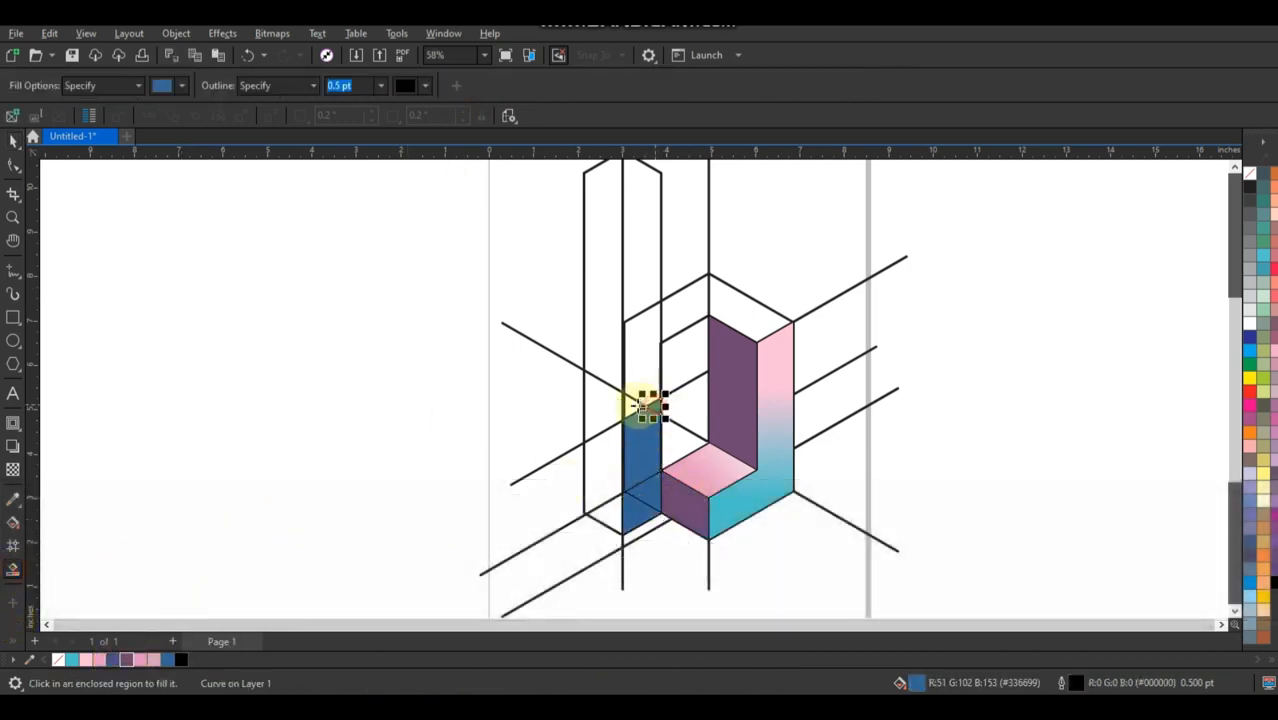
pyautogui.click(650, 288)
pyautogui.click(13, 141)
pyautogui.press('F3')
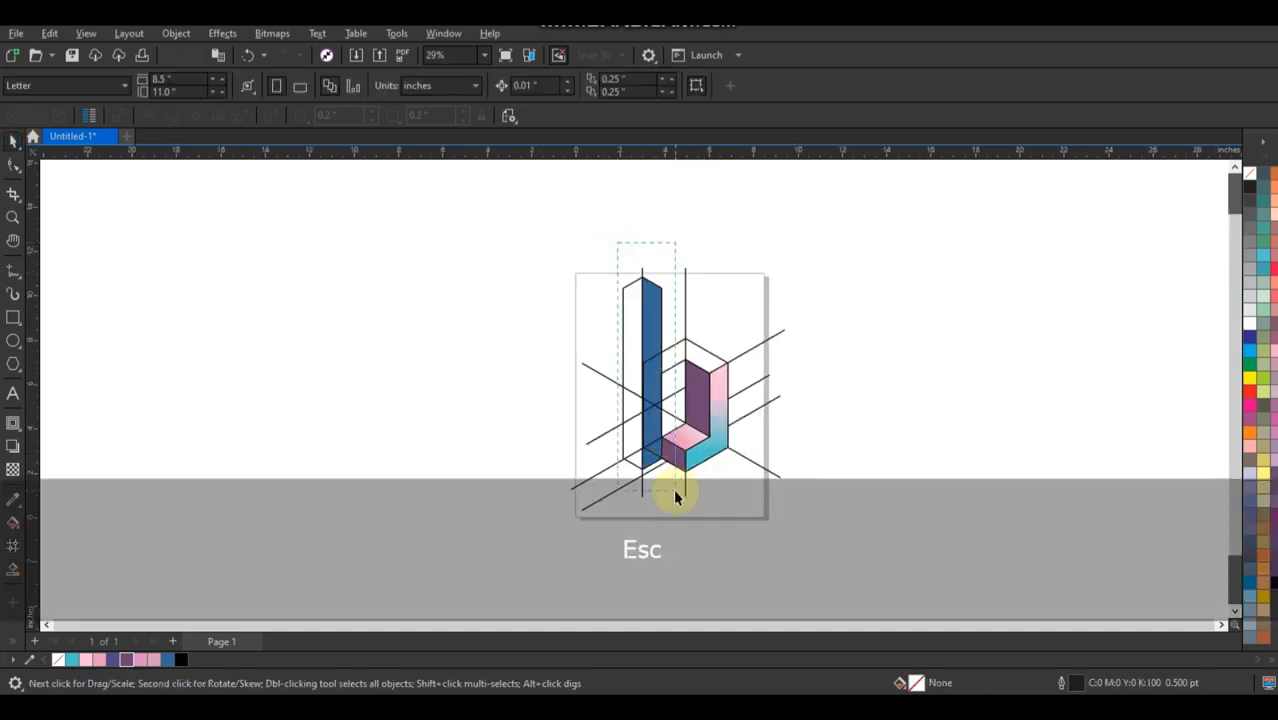
pyautogui.moveTo(675, 491); pyautogui.dragTo(676, 492)
pyautogui.hotkey('shift', 'F2')
pyautogui.click(461, 87)
# Delete the surplus nodes along the left edge of the stem's right face with the Shape tool, and fill the face cyan
pyautogui.click(14, 169)
pyautogui.moveTo(601, 437); pyautogui.dragTo(610, 522)
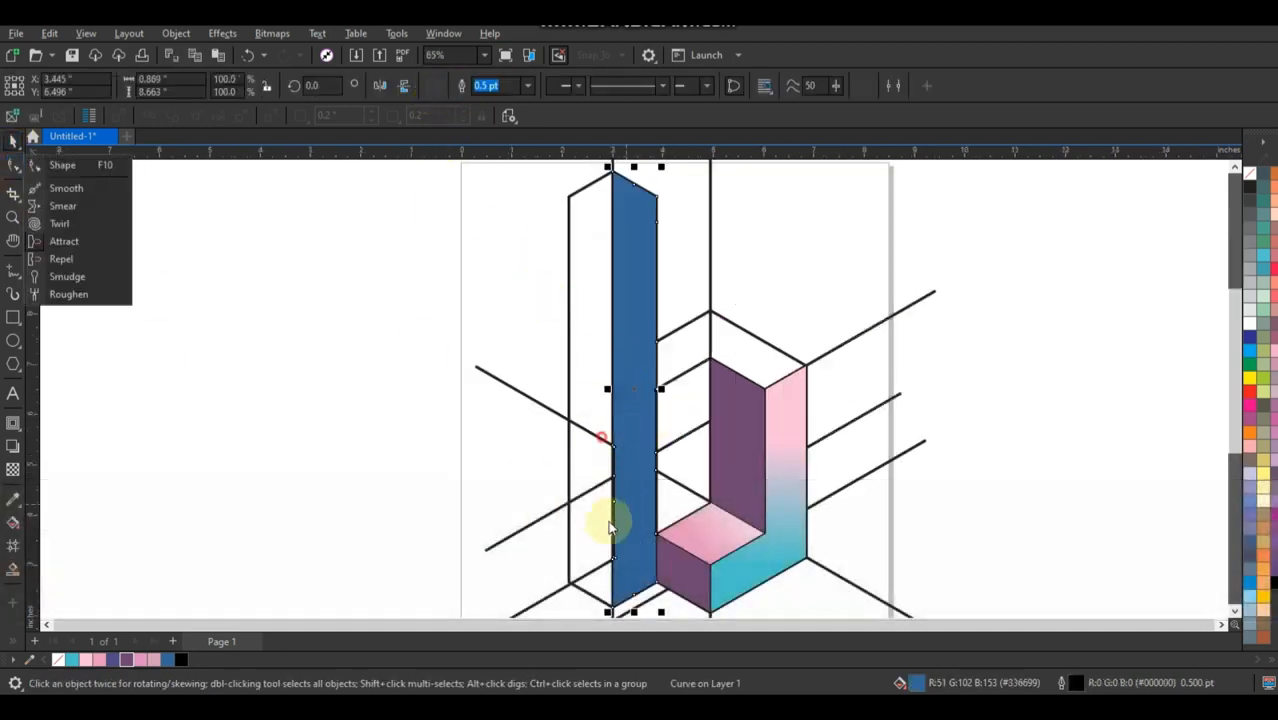
pyautogui.click(14, 168)
pyautogui.click(623, 360)
pyautogui.moveTo(570, 340); pyautogui.dragTo(636, 582)
pyautogui.press('Delete')
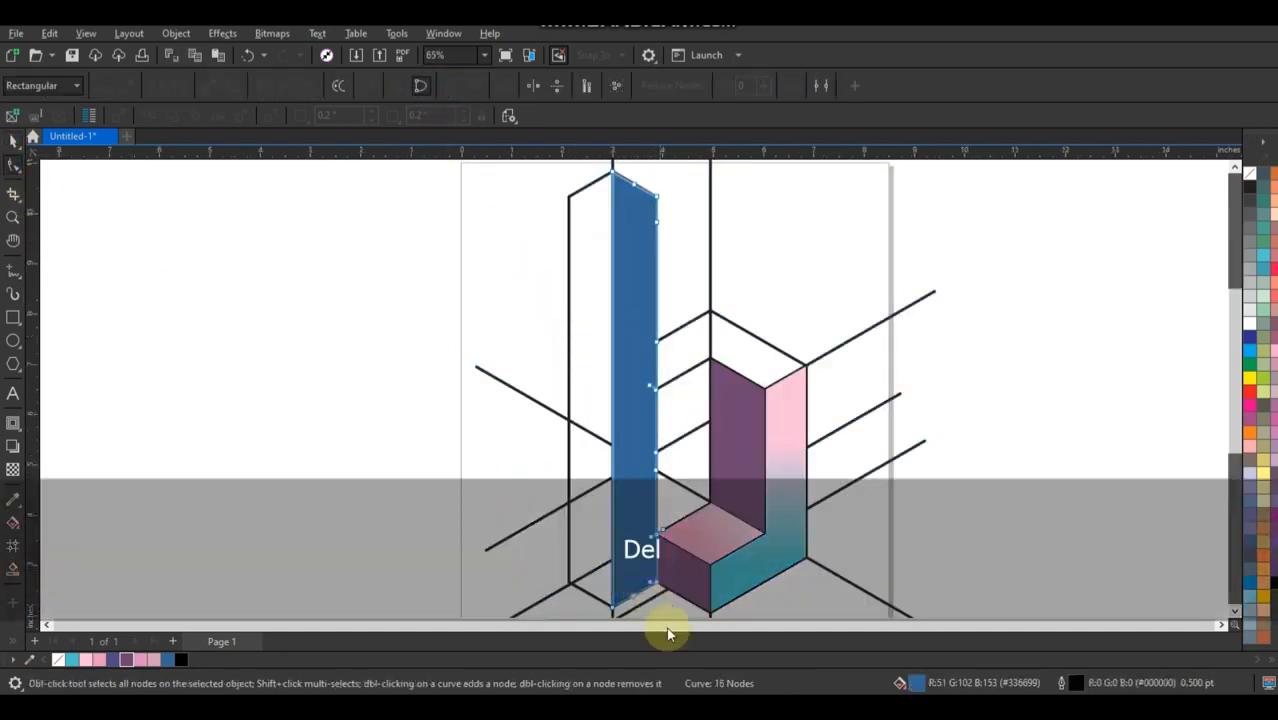
pyautogui.click(13, 141)
pyautogui.click(72, 659)
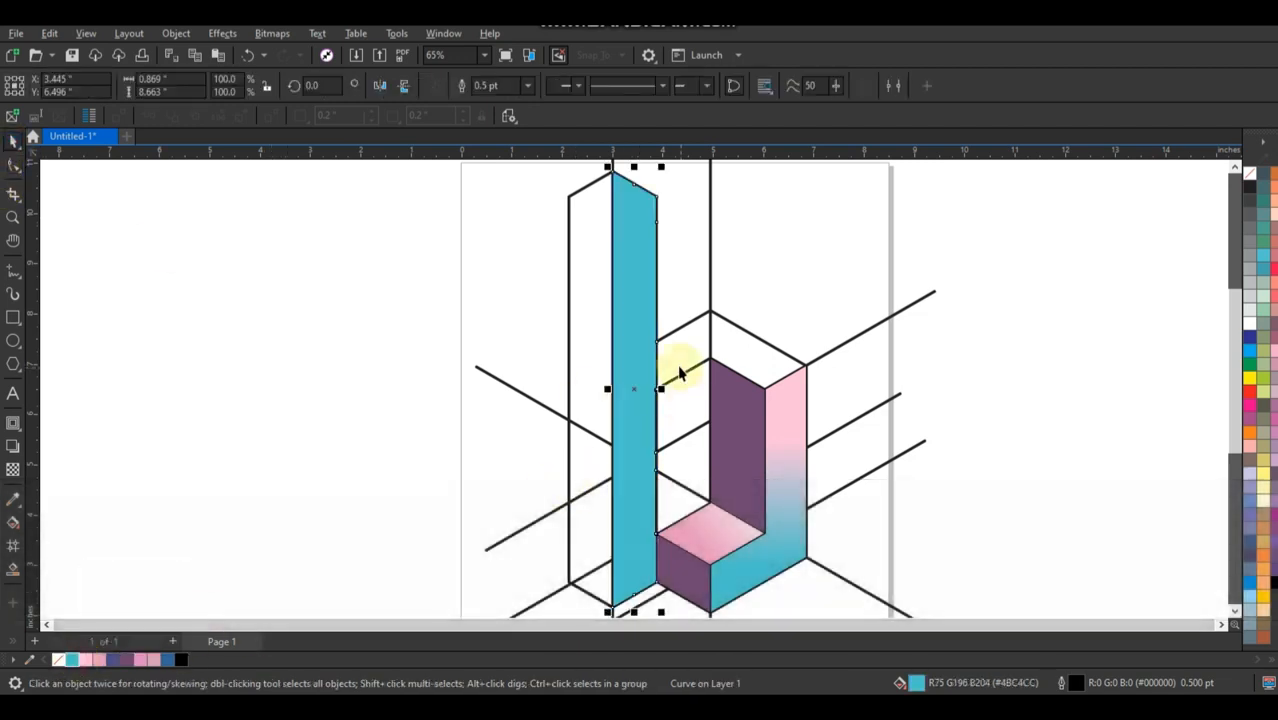
# Mirror a copy of the stem's right face onto the left half of the stem and colour it indigo
pyautogui.click(13, 569)
pyautogui.click(13, 142)
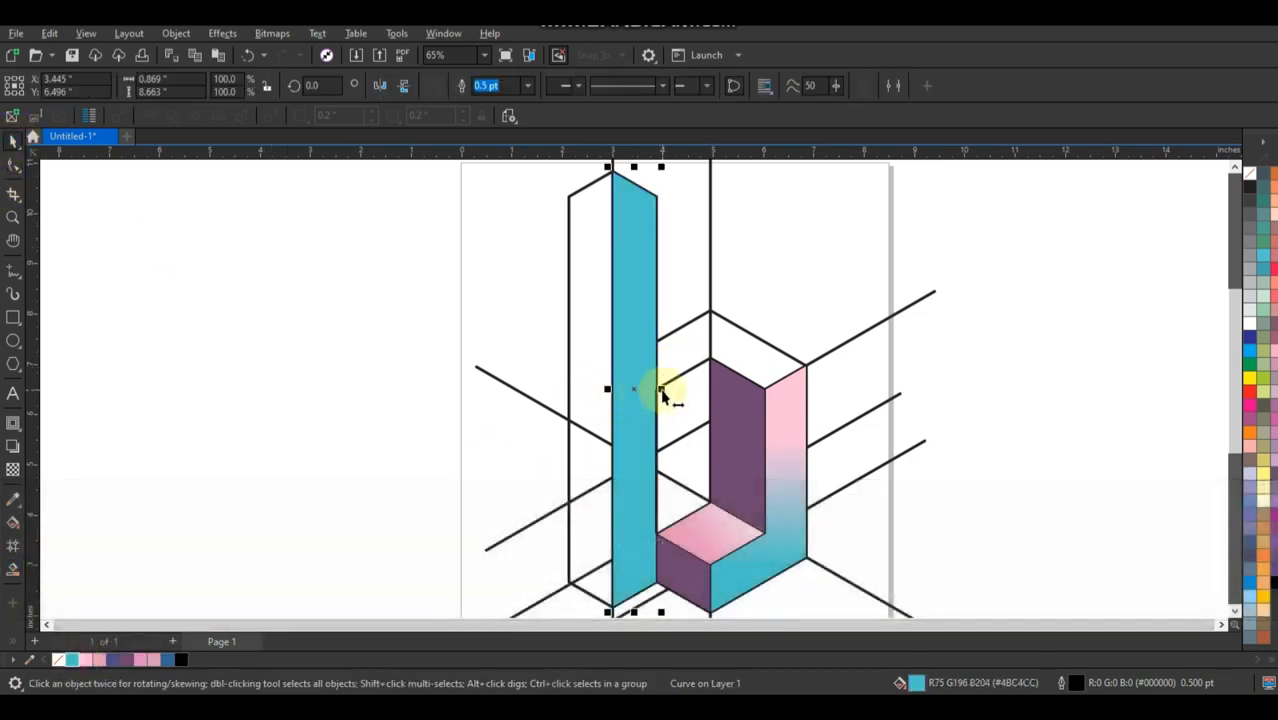
pyautogui.moveTo(663, 395); pyautogui.dragTo(567, 395)
pyautogui.click(113, 659)
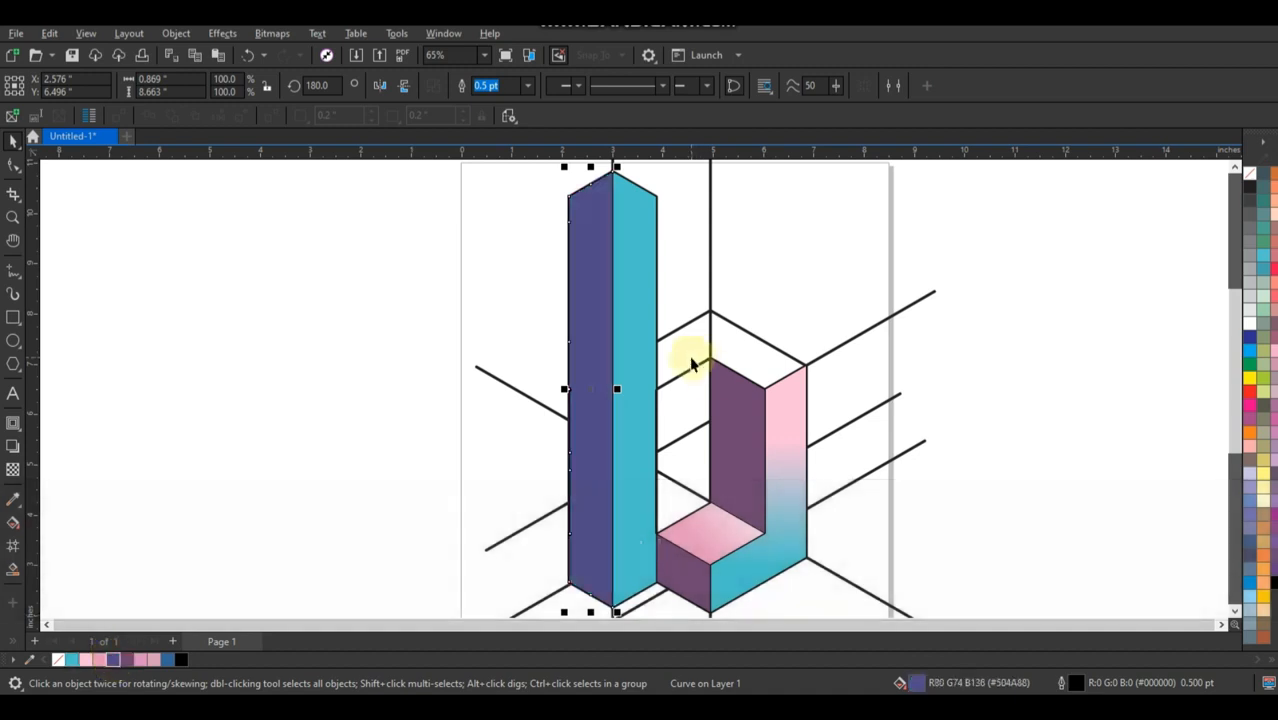
# Smart-fill the slanted region joining the stem to the bowl and merge it with the stem's right face
pyautogui.press('space')
pyautogui.click(683, 401)
pyautogui.click(13, 142)
pyautogui.keyDown('shift'); pyautogui.click(625, 316); pyautogui.keyUp('shift')
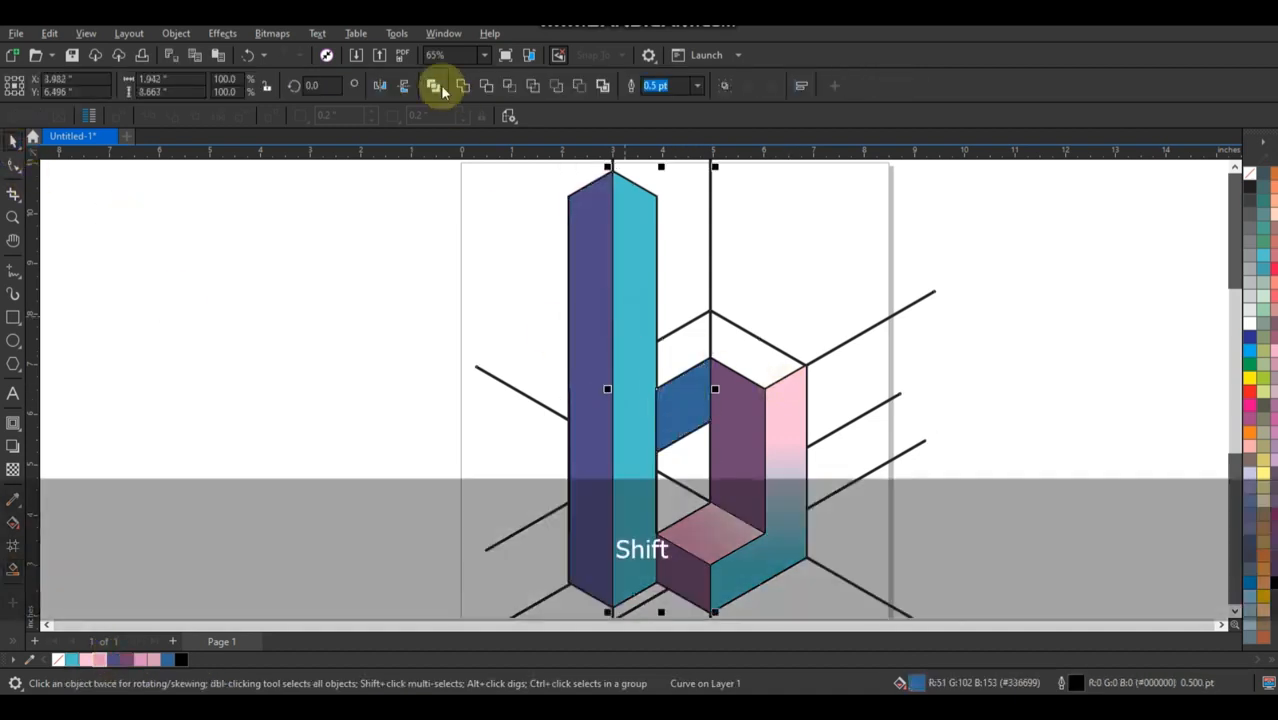
pyautogui.click(437, 87)
# Give the merged stem face a vertical fountain fill from cyan near the base to pink near the top
pyautogui.press('g')
pyautogui.moveTo(645, 538); pyautogui.dragTo(657, 276)
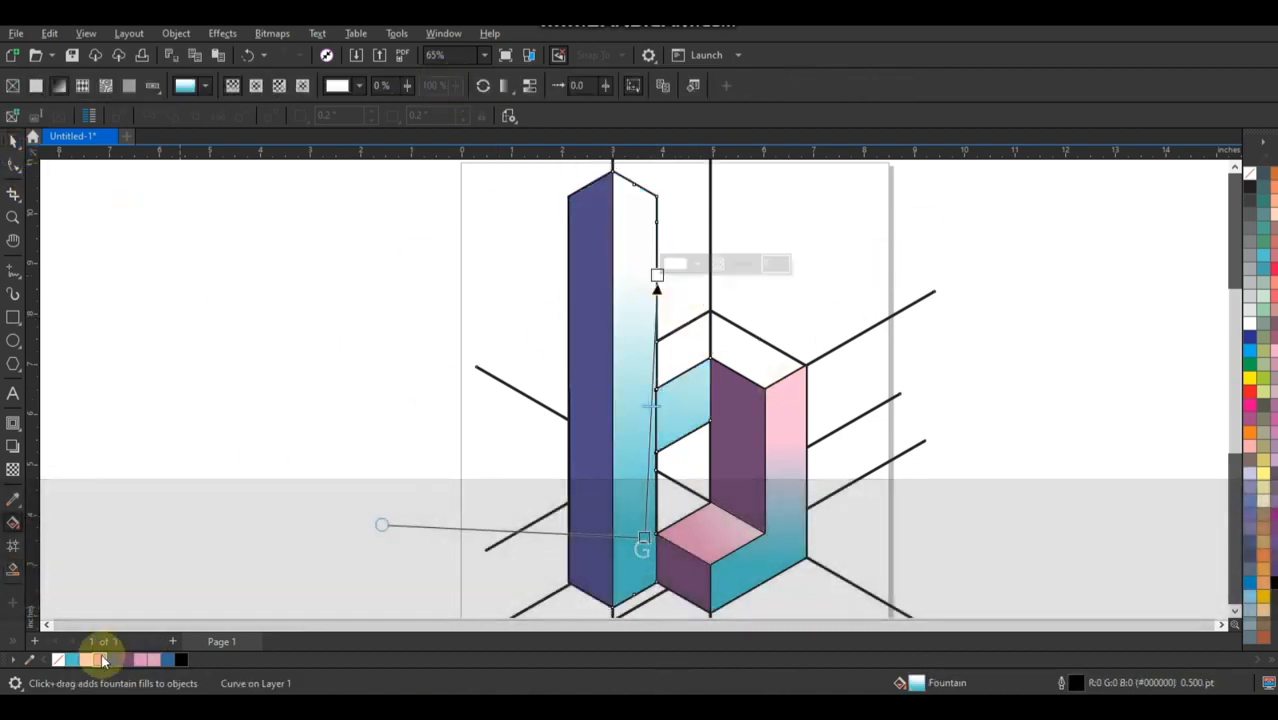
pyautogui.moveTo(101, 658); pyautogui.dragTo(657, 276)
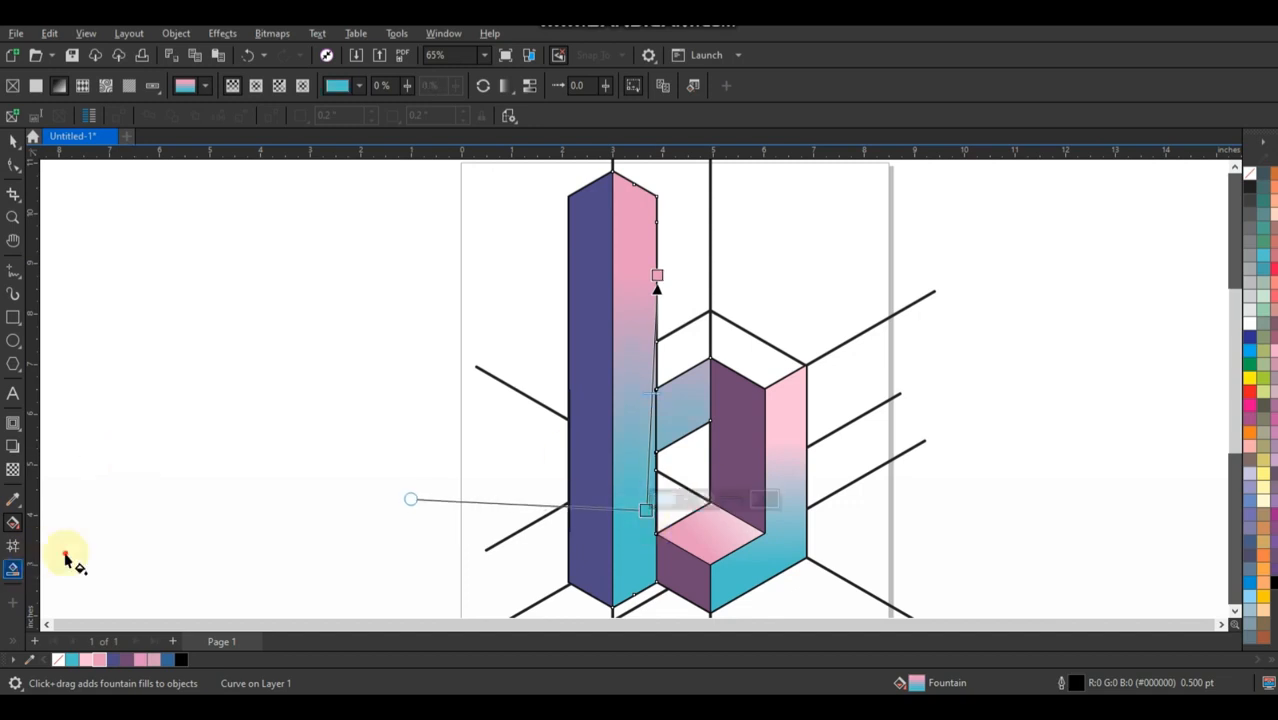
# Smart-fill the two regions of the bowl's top face, weld them into one shape and remove its outline
pyautogui.click(13, 568)
pyautogui.click(679, 334)
pyautogui.keyDown('shift'); pyautogui.click(664, 351); pyautogui.keyUp('shift')
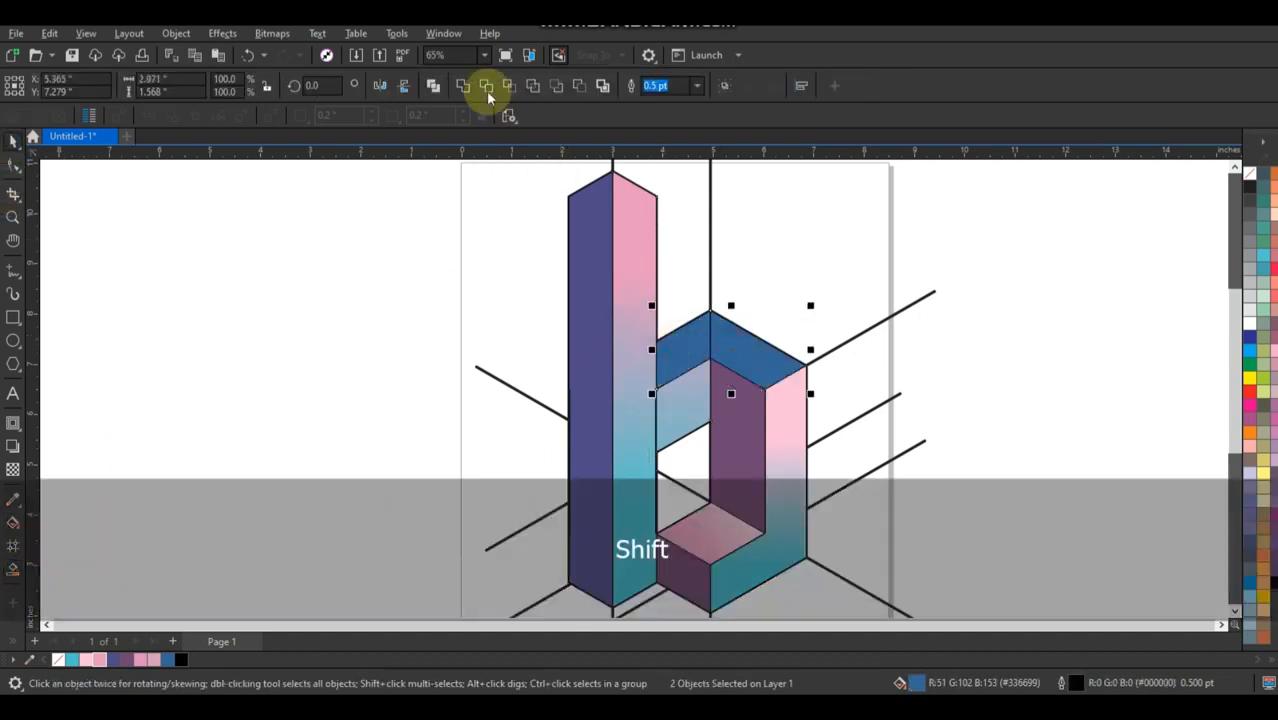
pyautogui.click(464, 88)
pyautogui.rightClick(1249, 174)
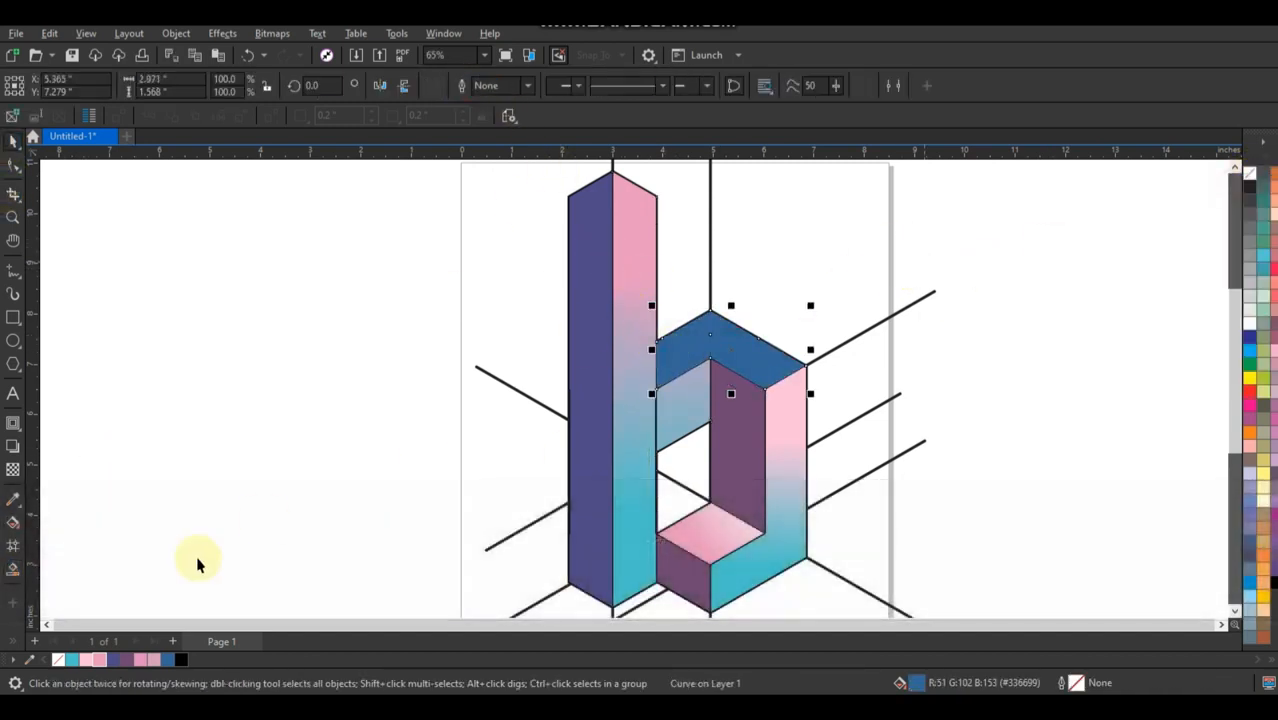
# Give the bowl's top face an upward fountain fill from pink to white
pyautogui.click(99, 659)
pyautogui.press('g')
pyautogui.moveTo(711, 380); pyautogui.dragTo(715, 285)
pyautogui.moveTo(711, 379); pyautogui.dragTo(900, 530)
# Move the coloured faces off the construction lines to the empty area left of the page and remove their outlines
pyautogui.click(13, 141)
pyautogui.click(280, 394)
pyautogui.press('Escape')
pyautogui.scroll(-1, 942, 397)
pyautogui.moveTo(856, 419); pyautogui.dragTo(576, 420)
pyautogui.rightClick(1249, 174)
# Cap the top of the stem with a pink rhombus about 1.74 in wide and remove its outline
pyautogui.click(1235, 188)
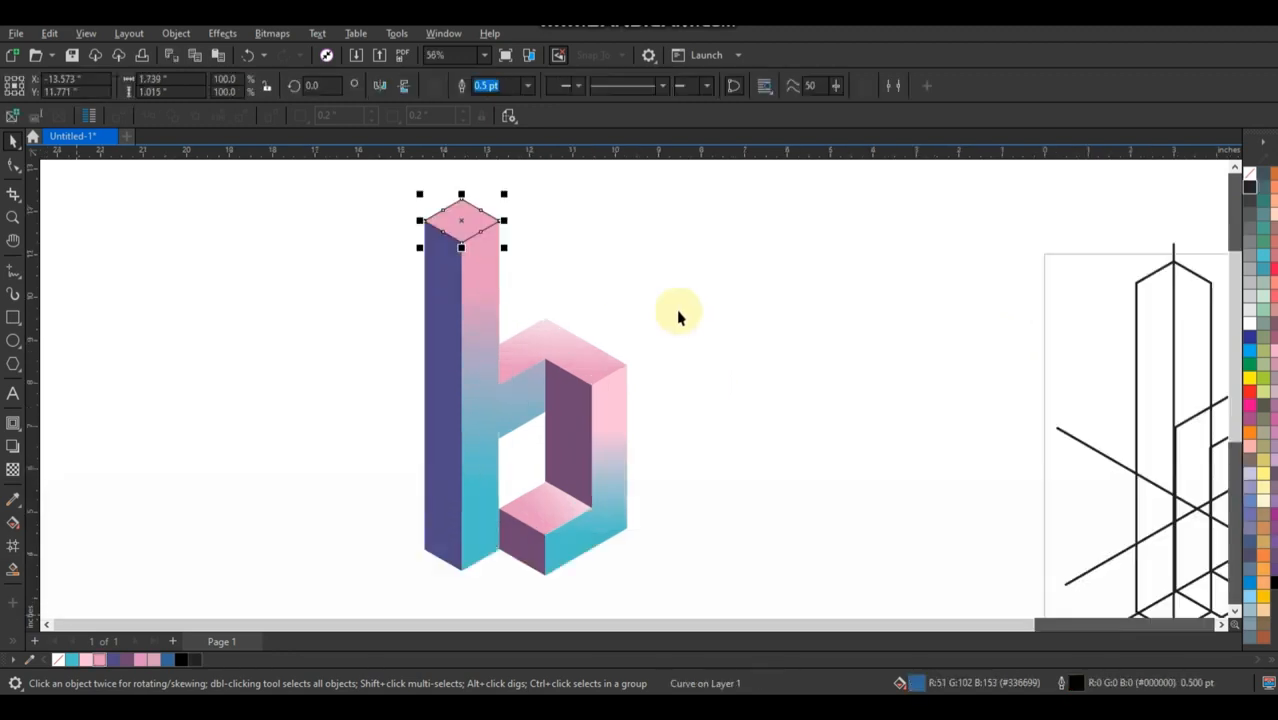
pyautogui.rightClick(1250, 175)
pyautogui.click(1221, 187)
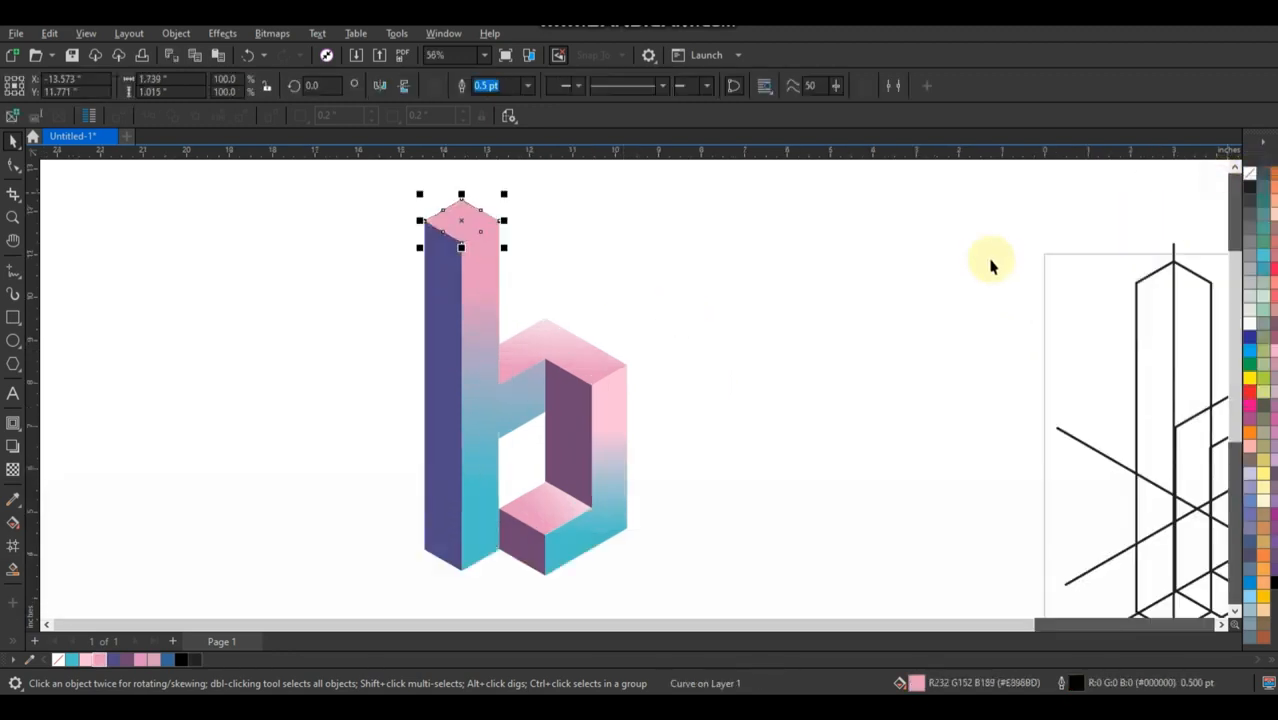
pyautogui.press('Escape')
# Zoom to the finished letter and examine it in a full-screen preview
pyautogui.scroll(-1, 759, 366)
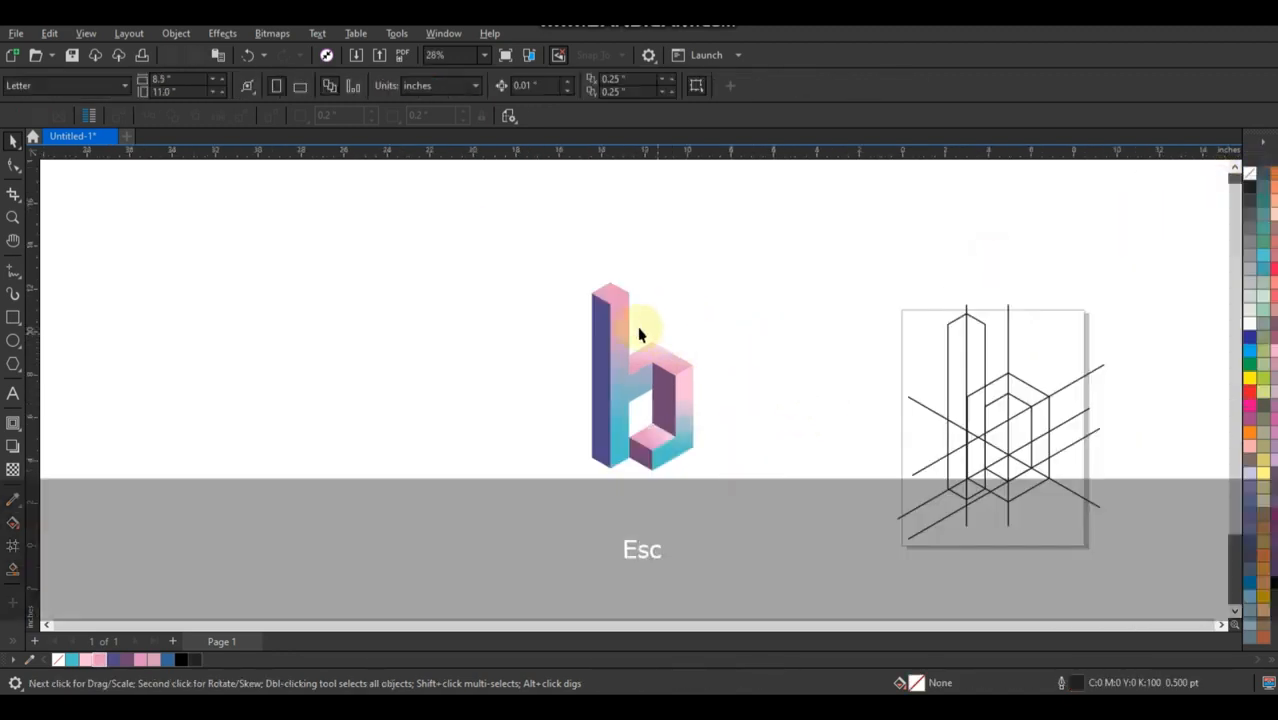
pyautogui.moveTo(513, 234); pyautogui.dragTo(748, 537)
pyautogui.hotkey('shift', 'F2')
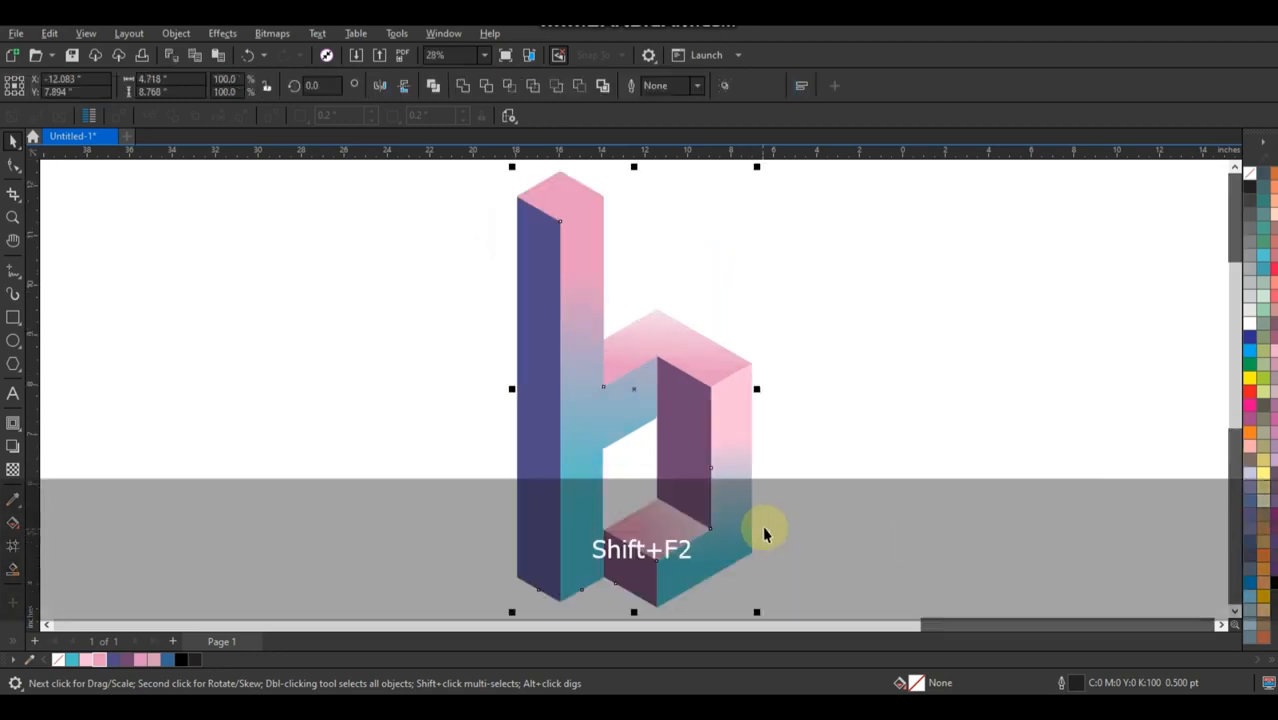
pyautogui.press('Escape')
pyautogui.press('F9')
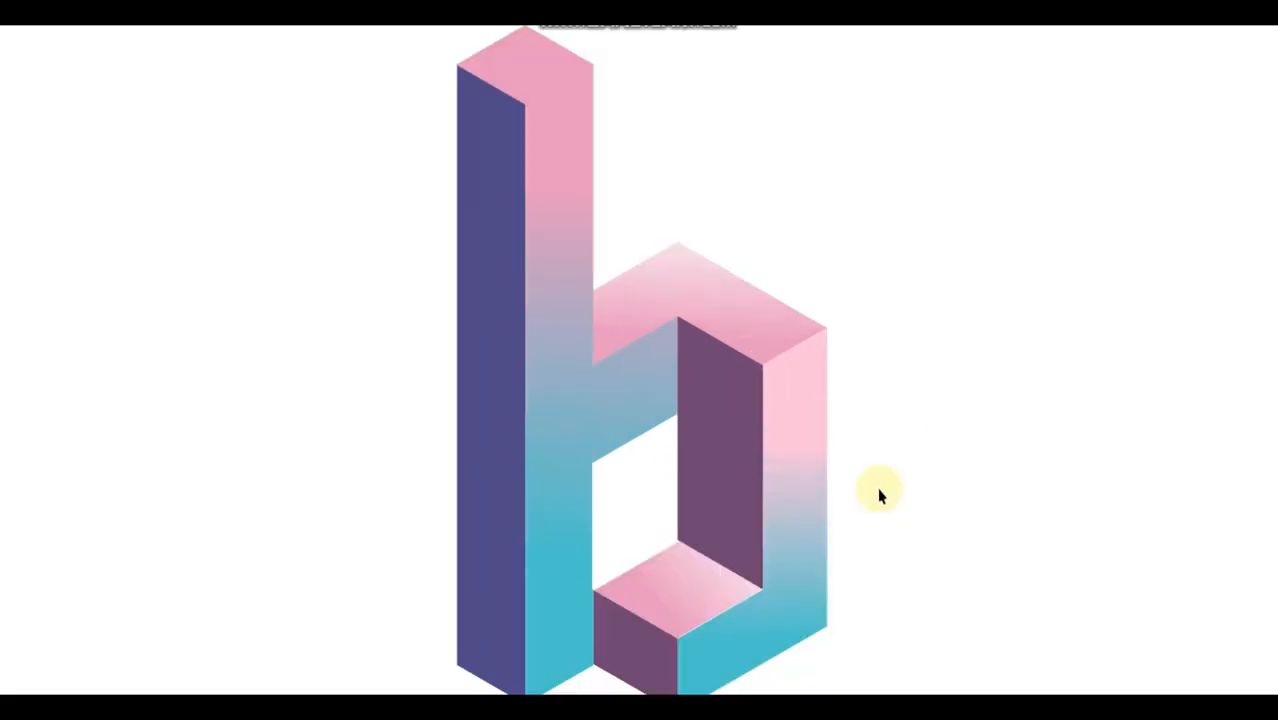
pyautogui.click(880, 495)
pyautogui.press('F3')
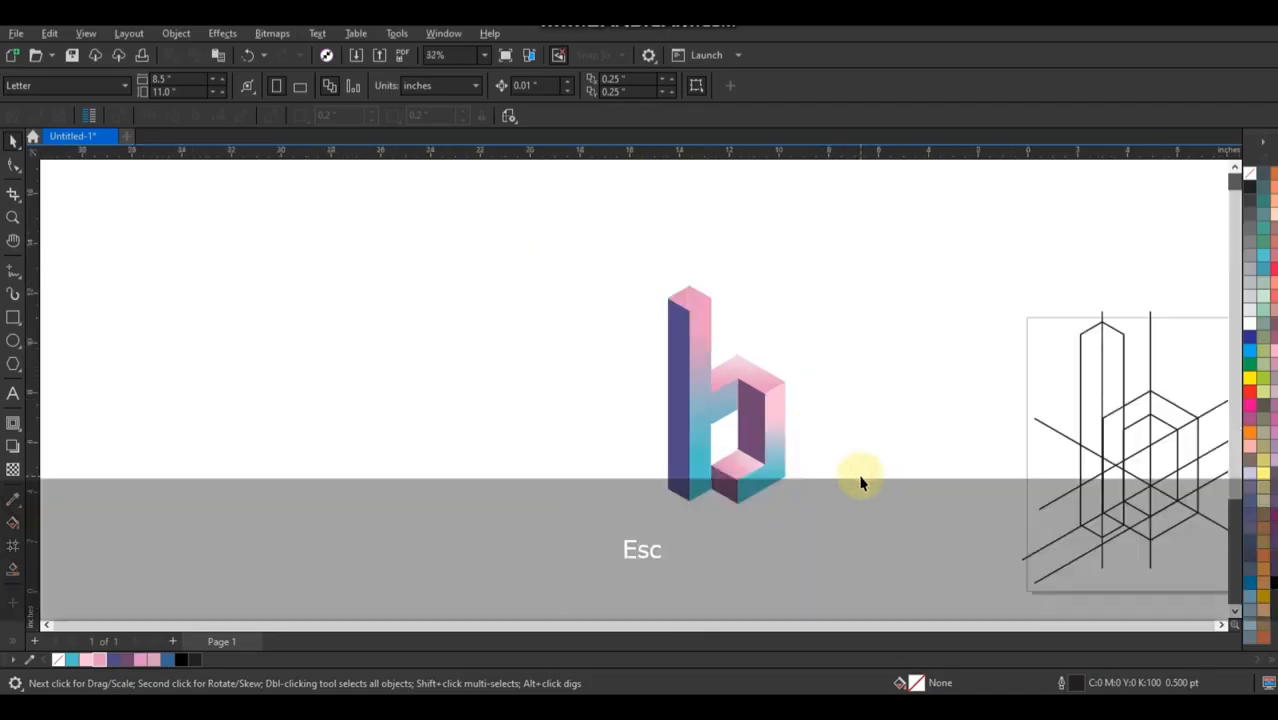